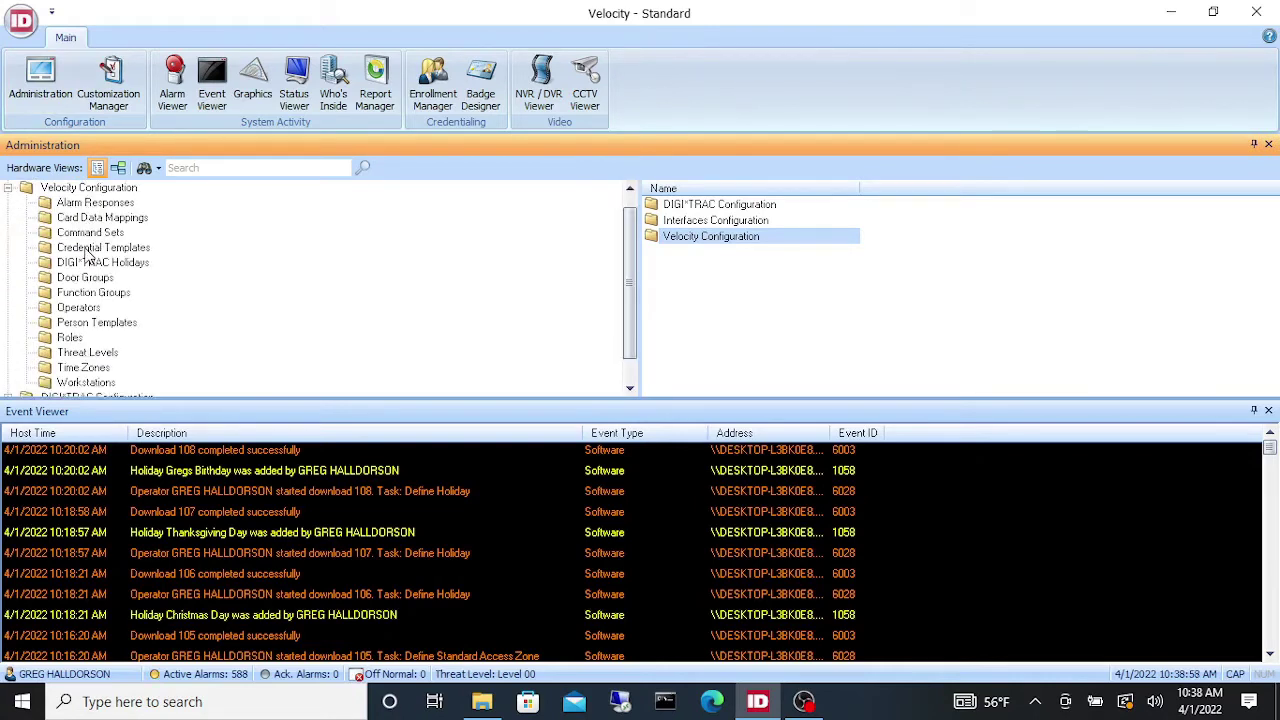
From the Credential Templates list, add a new credential template with the description ROSWELL
{"action": "left_click", "coordinate": [87, 250]}
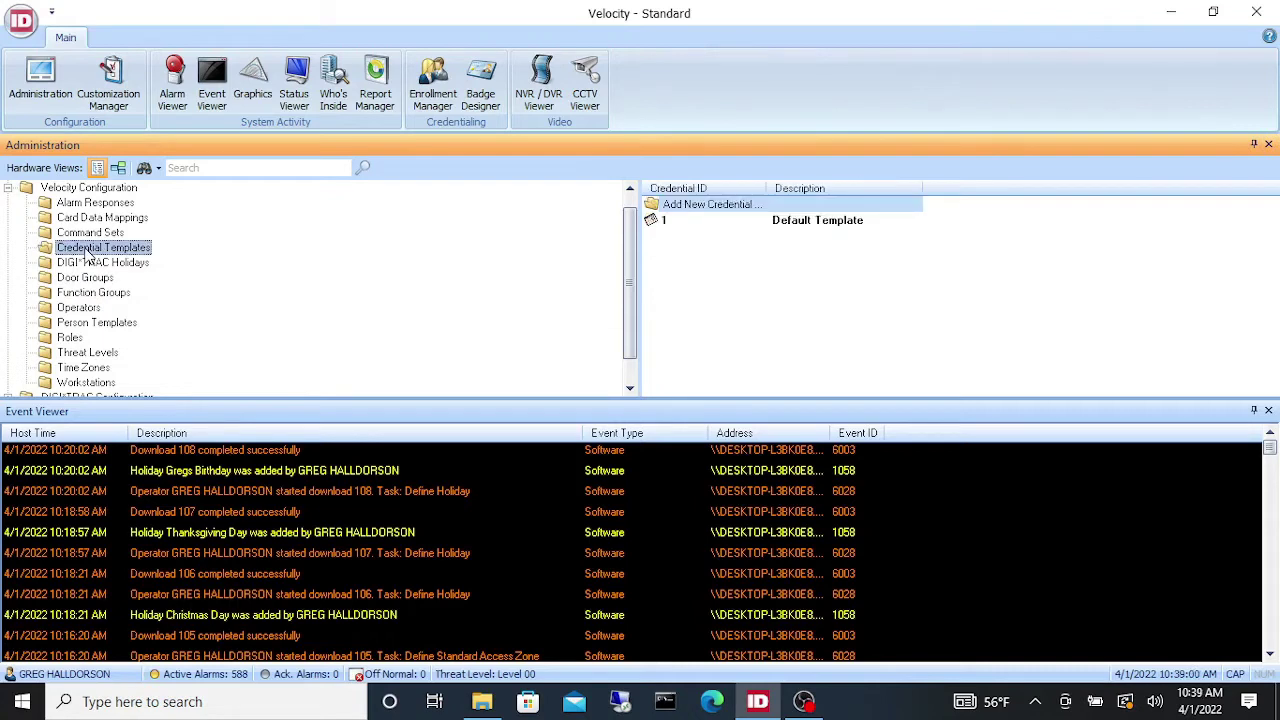
{"action": "double_click", "coordinate": [713, 208]}
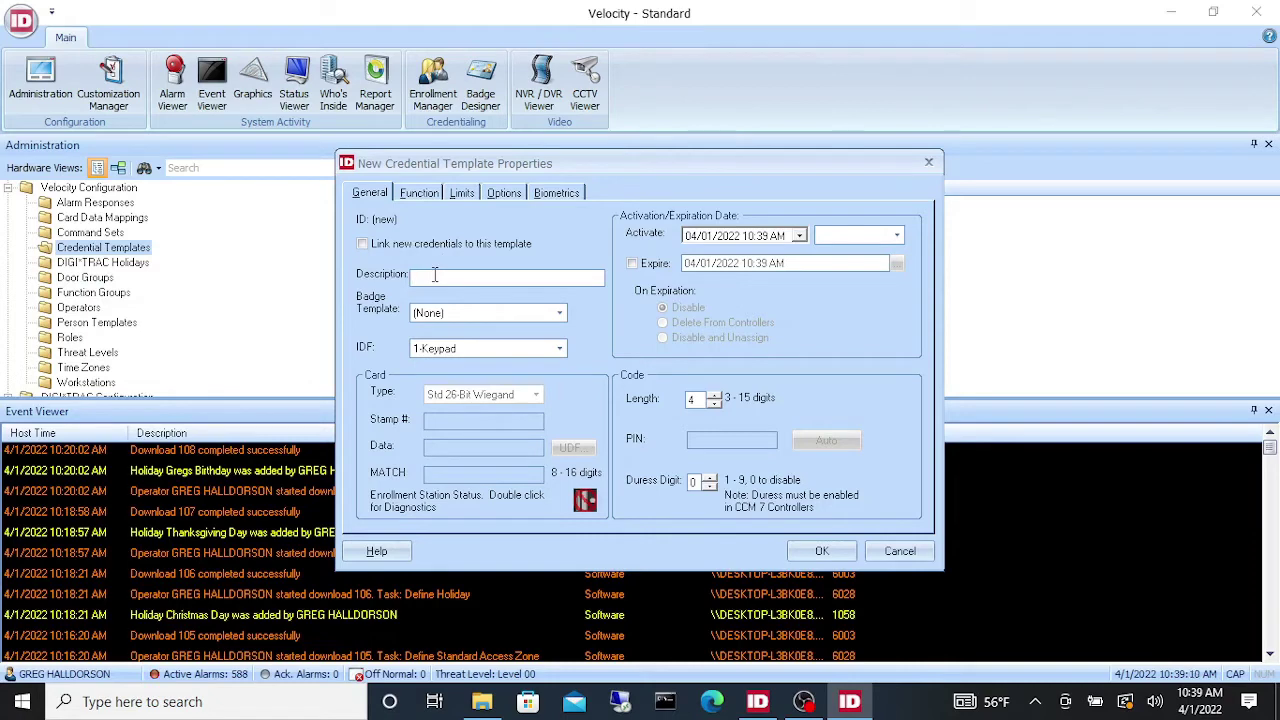
{"action": "type", "text": "ROSWELL"}
{"action": "left_click", "coordinate": [562, 316]}
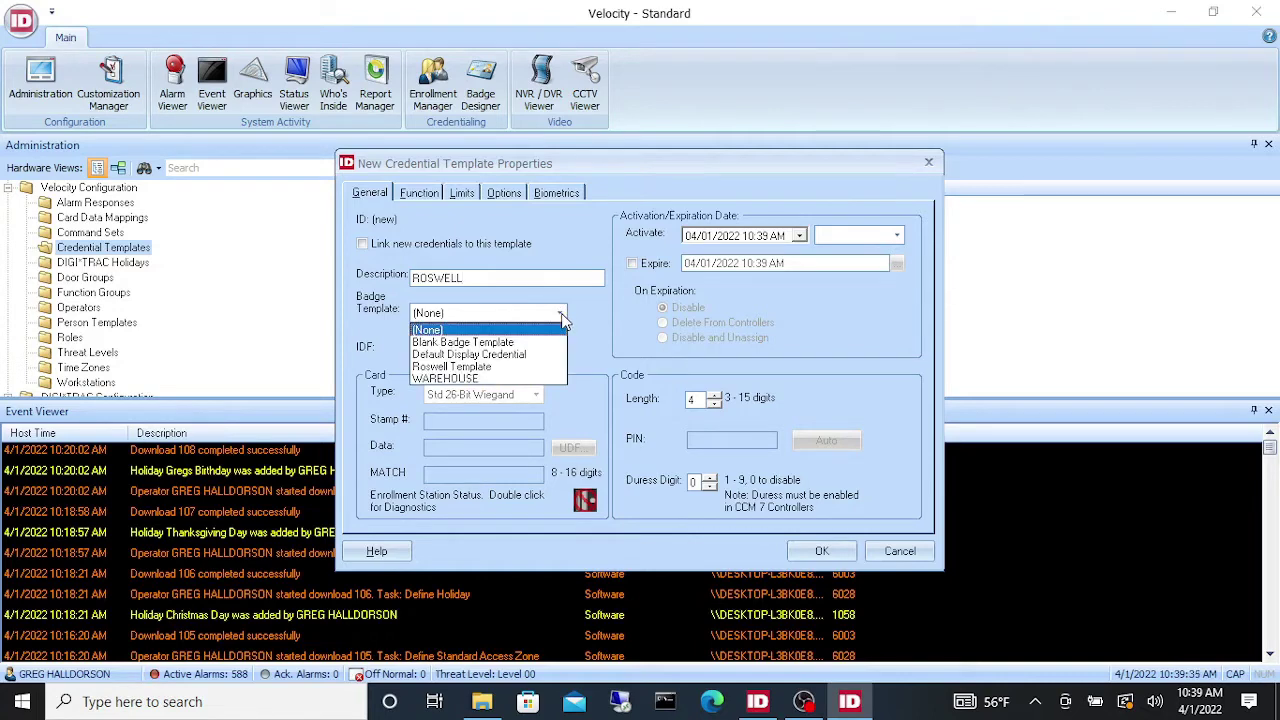
Choose Roswell Template as the badge template and 2-Card as the card IDF
{"action": "left_click", "coordinate": [510, 368]}
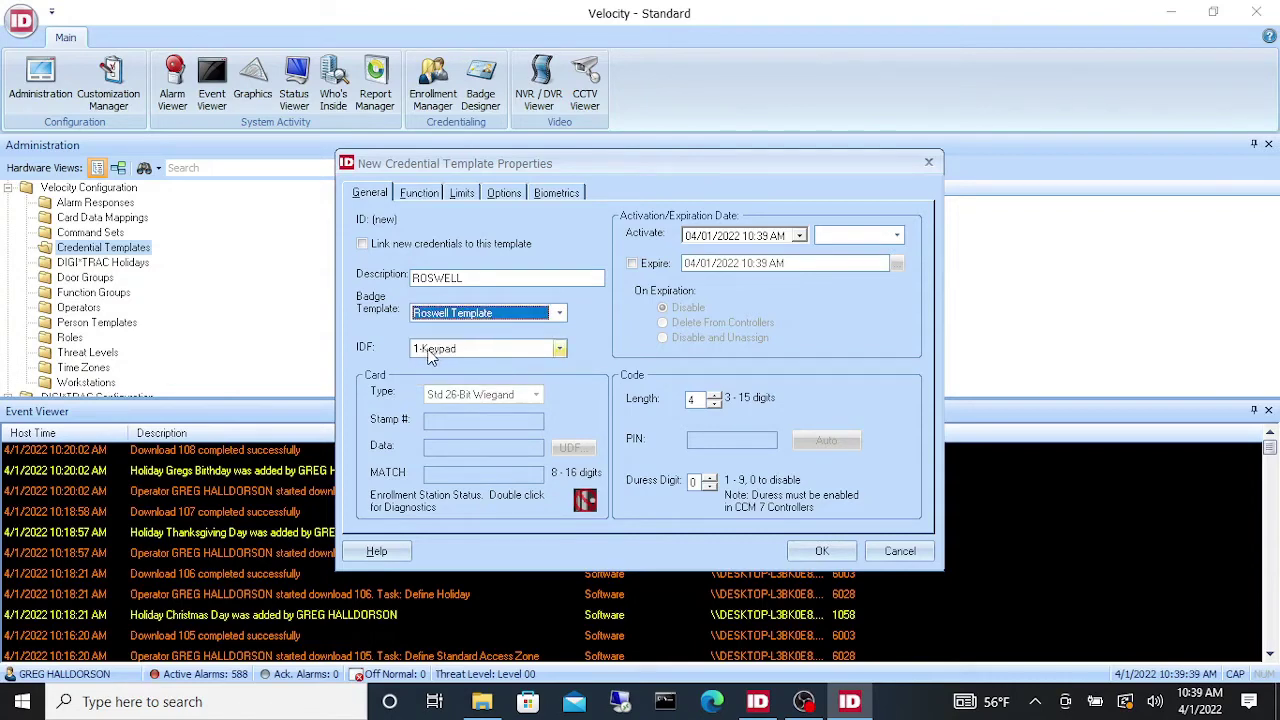
{"action": "left_click", "coordinate": [560, 349]}
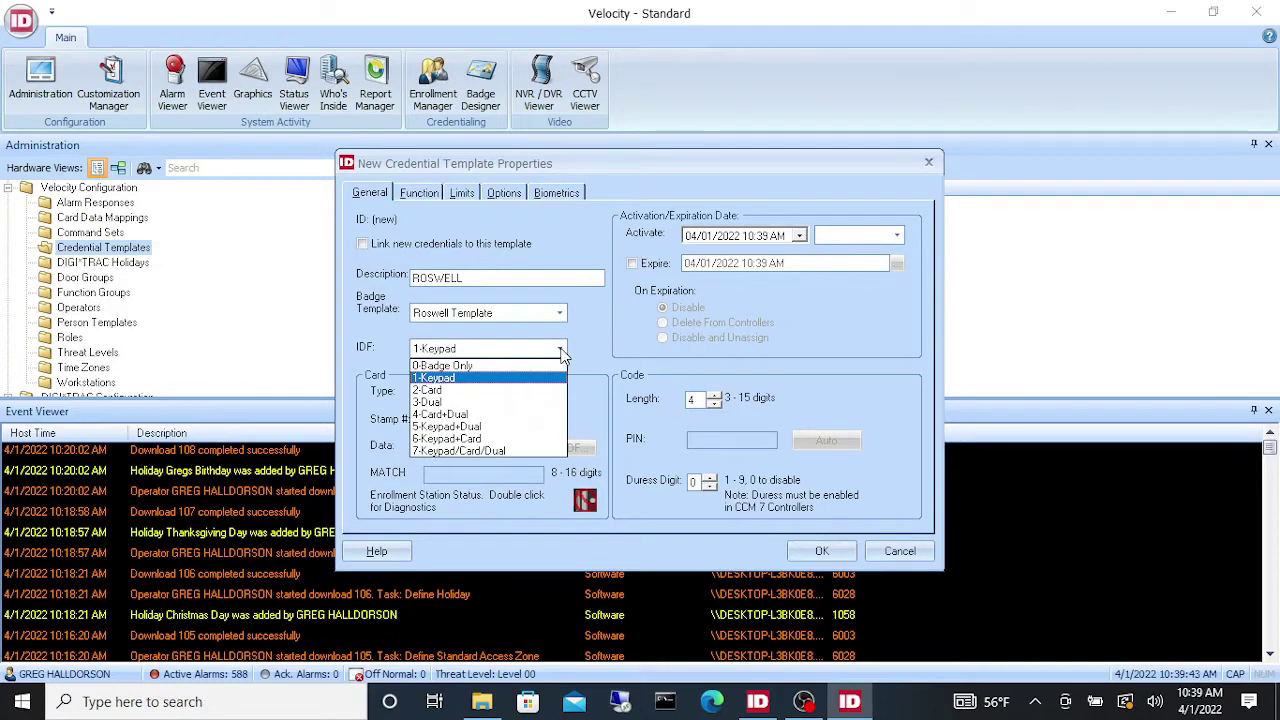
{"action": "left_click", "coordinate": [506, 367]}
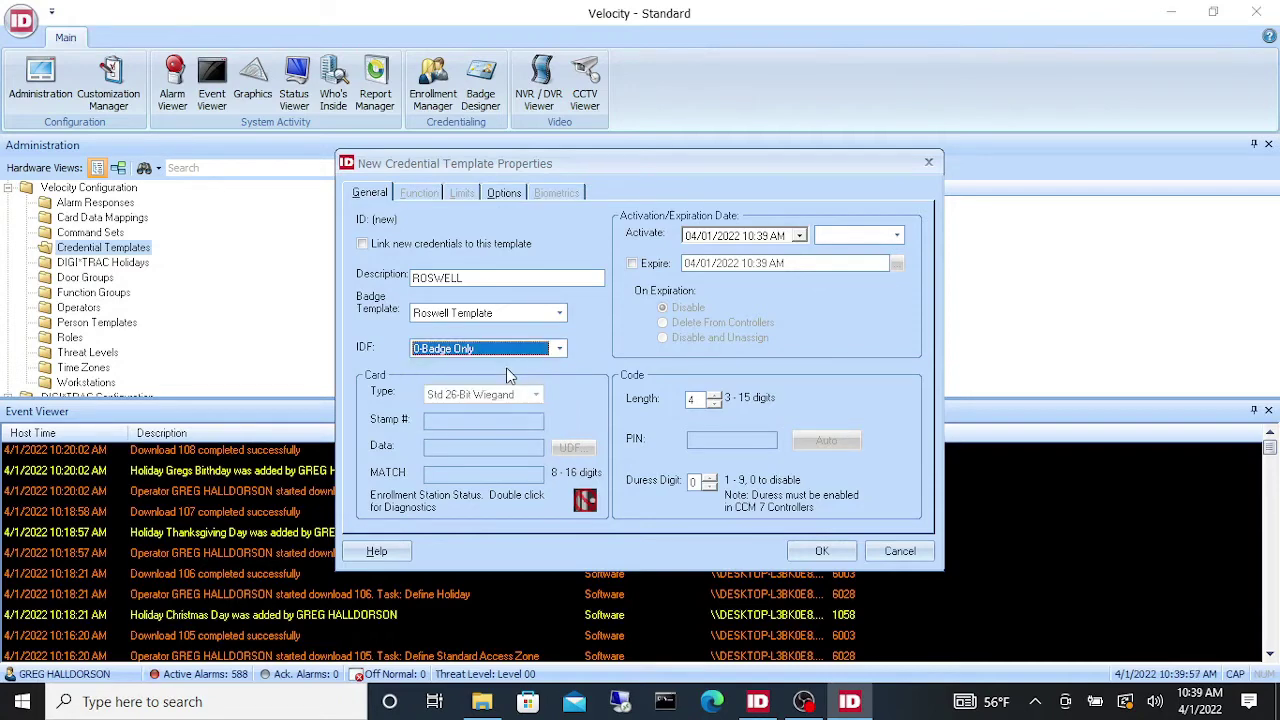
{"action": "left_click", "coordinate": [558, 348]}
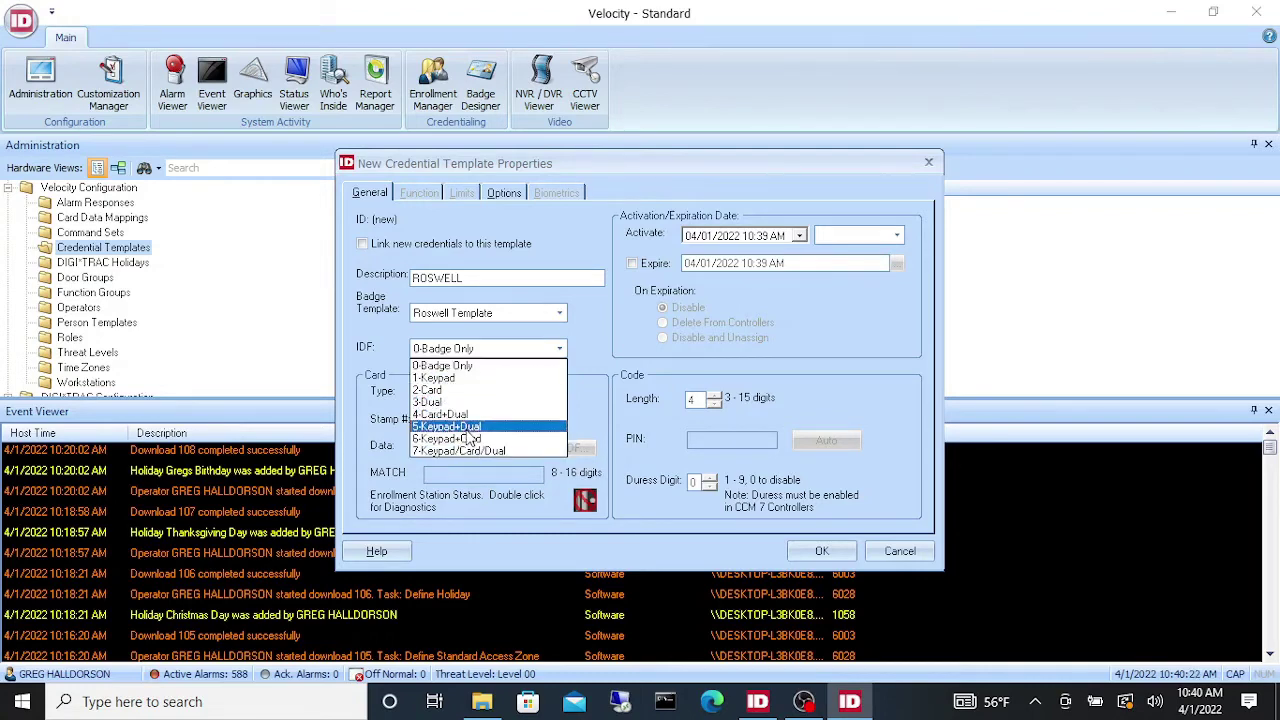
{"action": "left_click", "coordinate": [465, 390]}
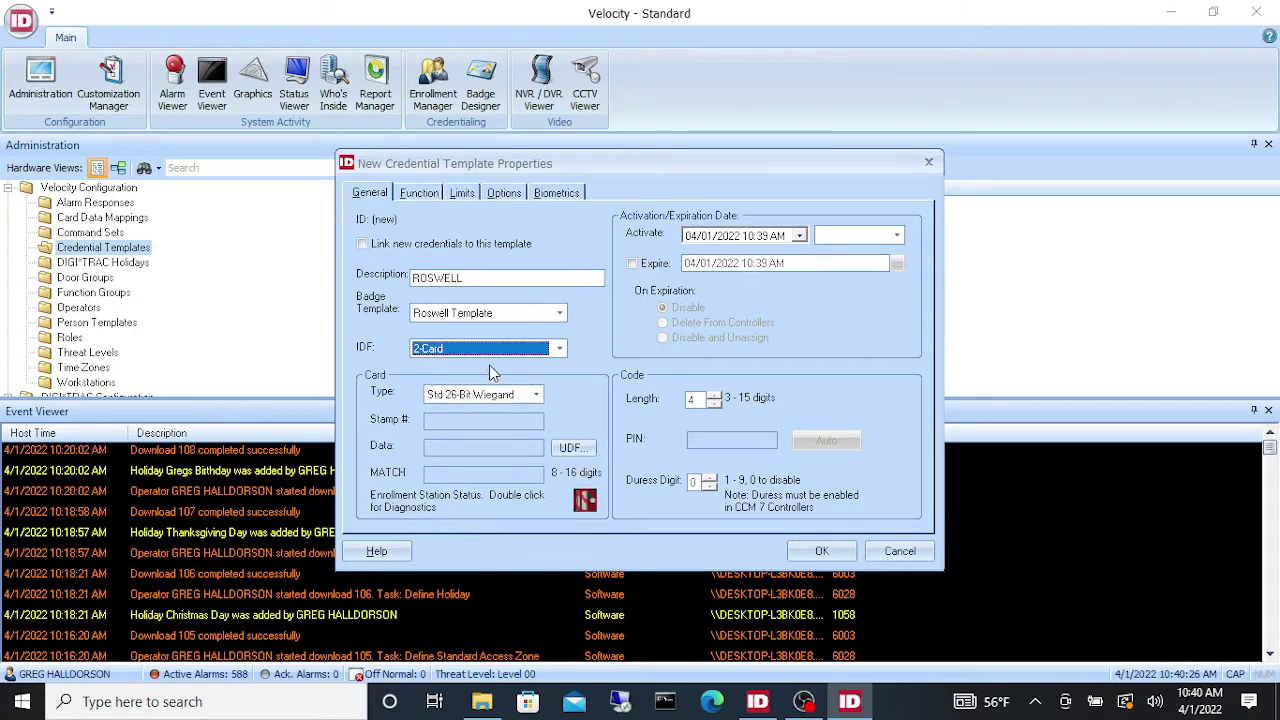
{"action": "left_click", "coordinate": [419, 193]}
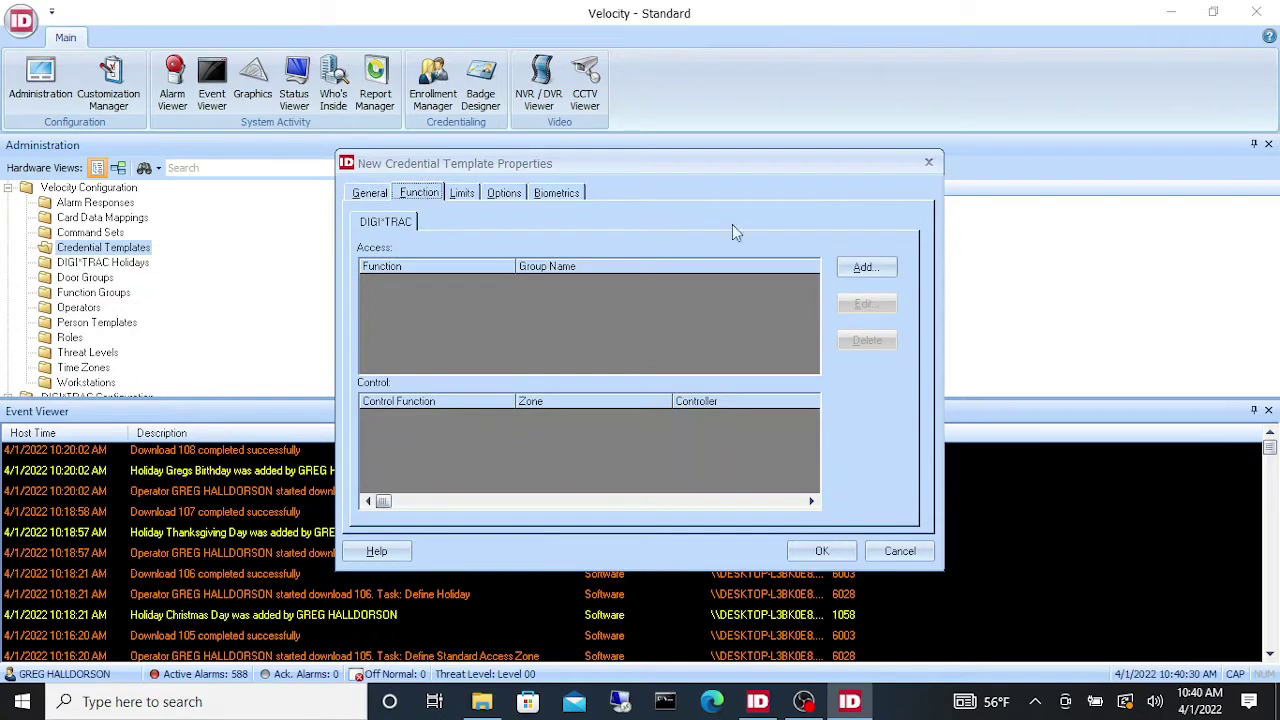
Add a Momentary access function for the Employee door group
{"action": "left_click", "coordinate": [890, 268]}
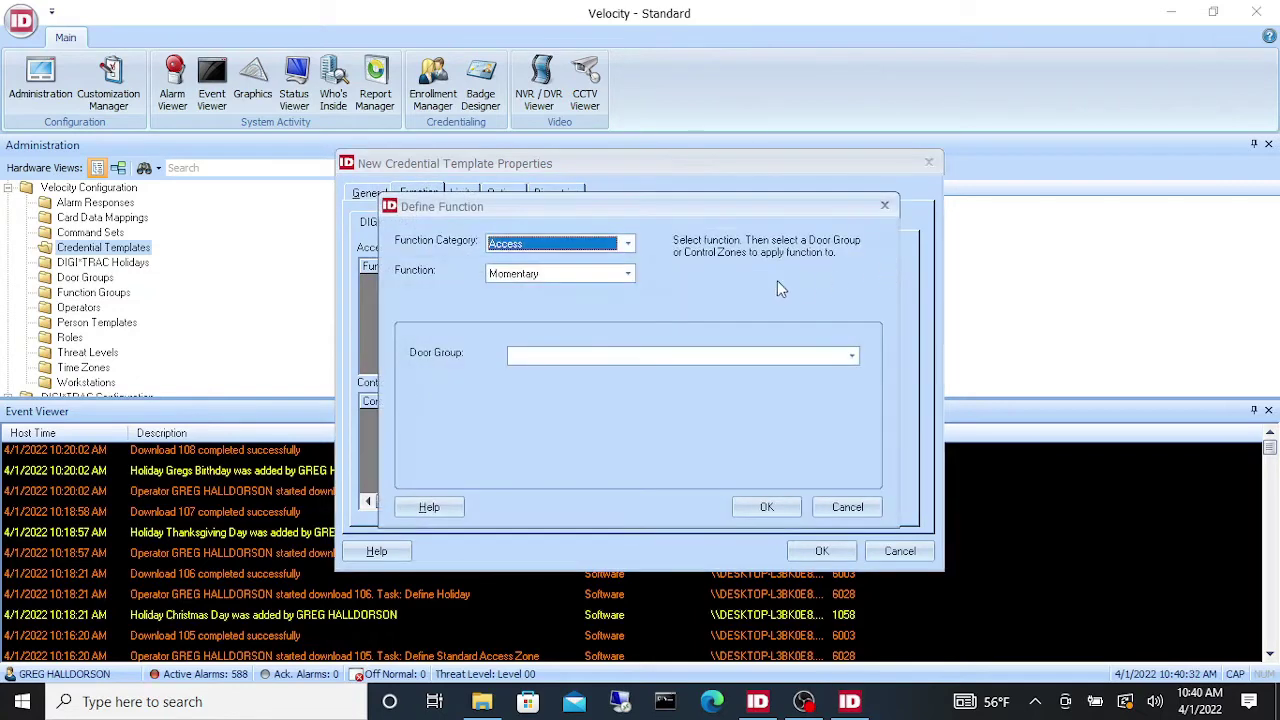
{"action": "left_click", "coordinate": [851, 356]}
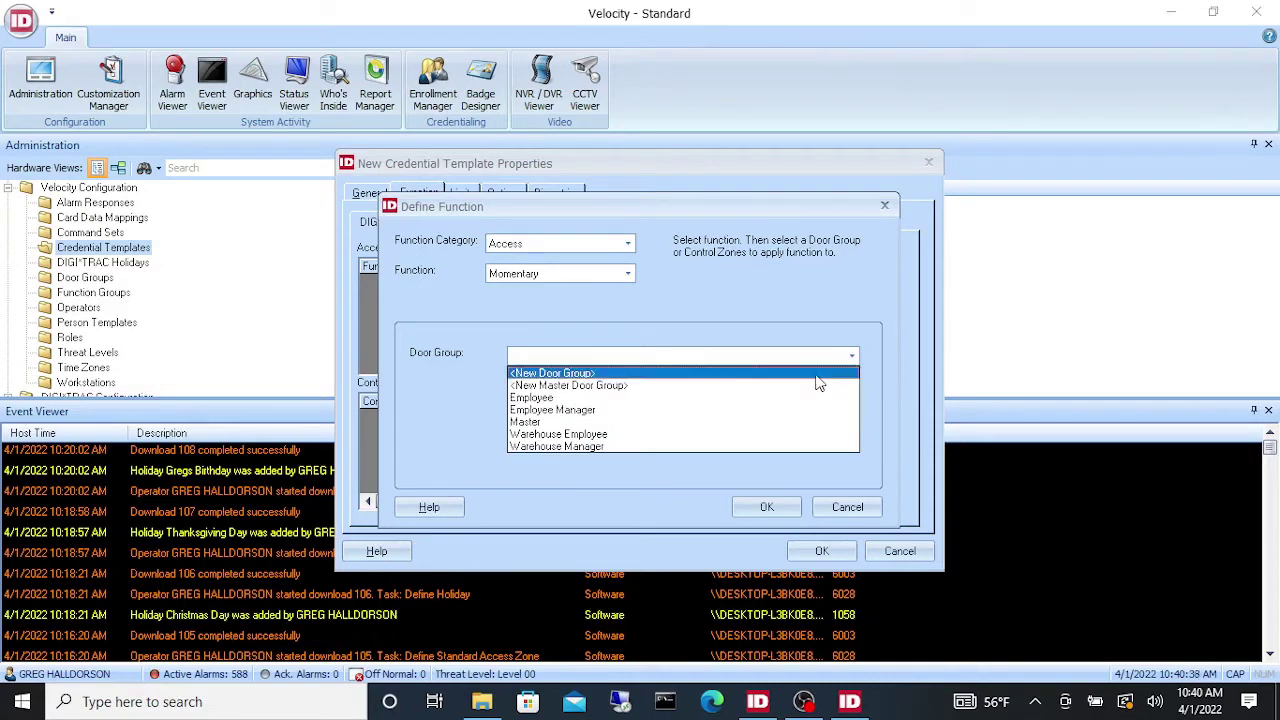
{"action": "left_click", "coordinate": [755, 398]}
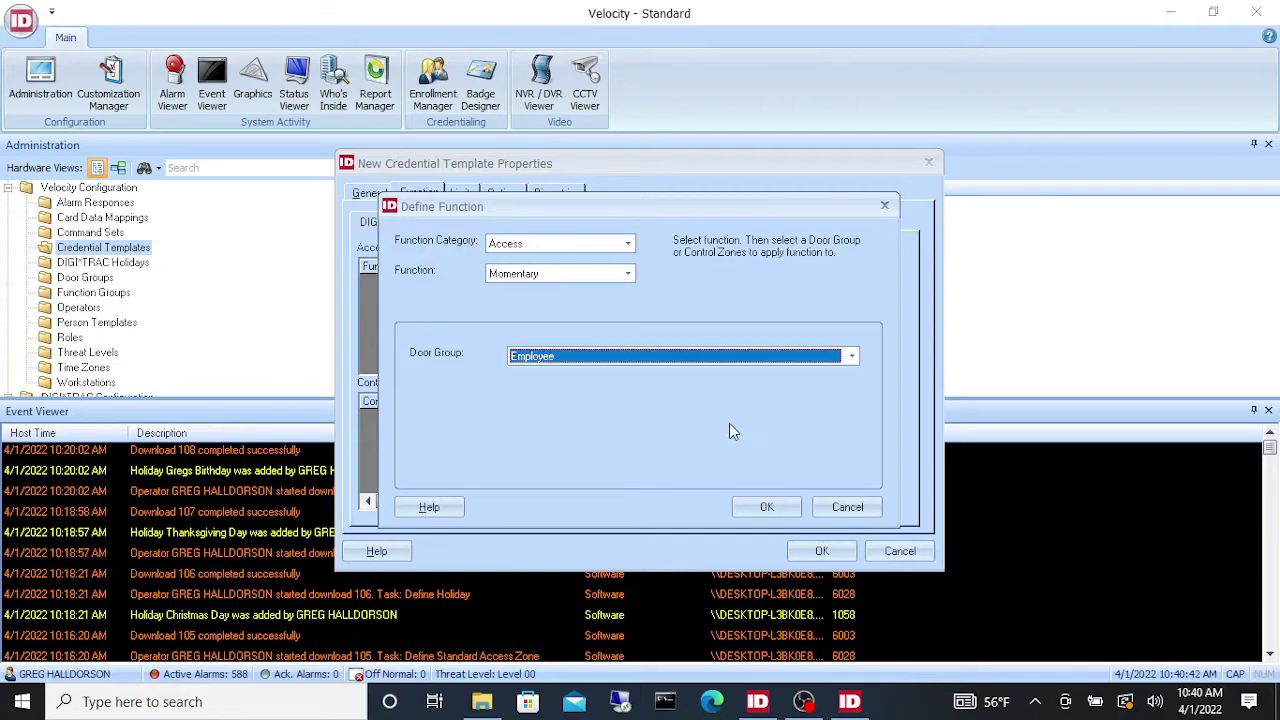
{"action": "left_click", "coordinate": [767, 509]}
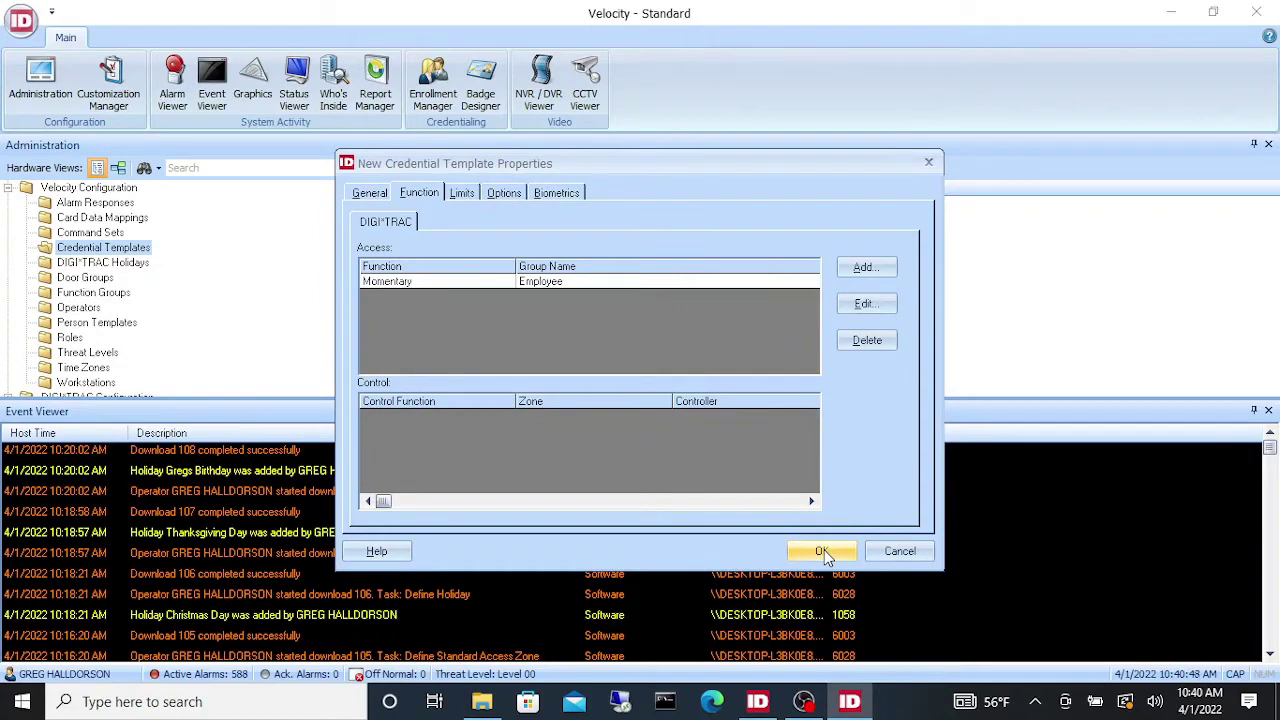
Change the description to ROSWELL EMPLOYEE
{"action": "left_click", "coordinate": [378, 194]}
{"action": "left_click", "coordinate": [474, 283]}
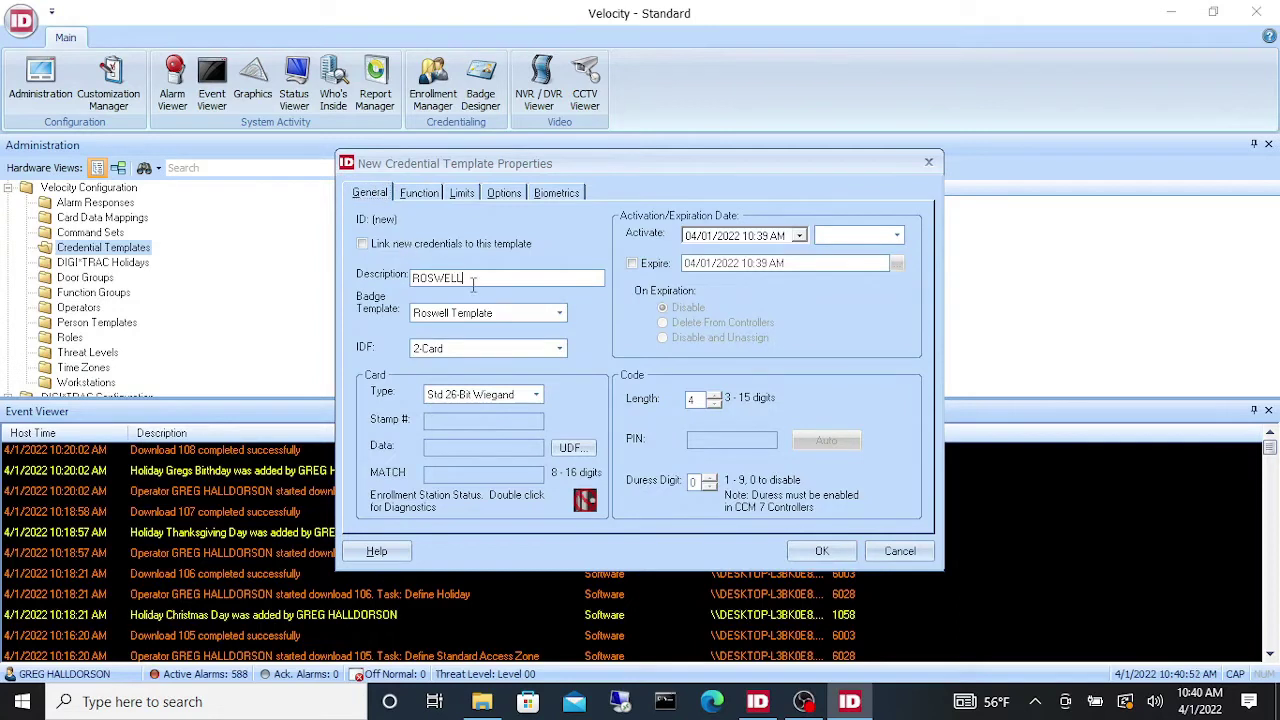
{"action": "type", "text": "EMPLOYEE"}
Save ROSWELL EMPLOYEE and start a new credential template described ROSWELL MANAGER
{"action": "left_click", "coordinate": [812, 548]}
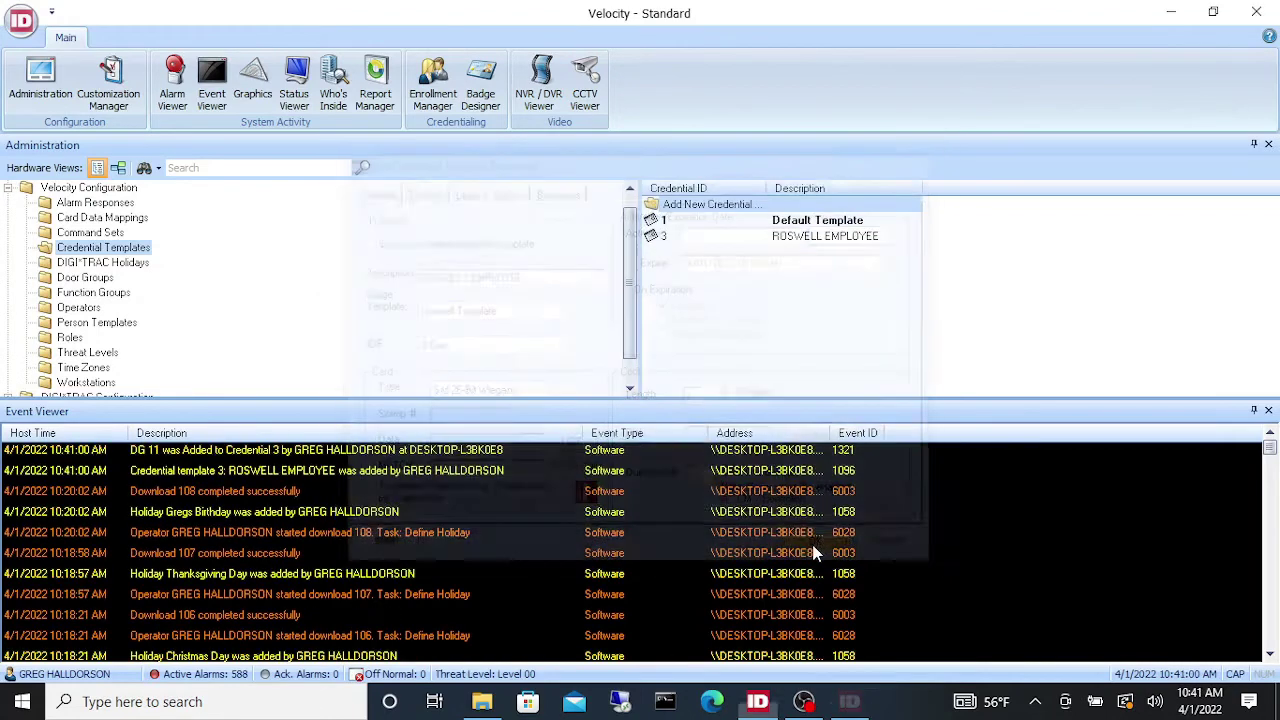
{"action": "left_click", "coordinate": [691, 202]}
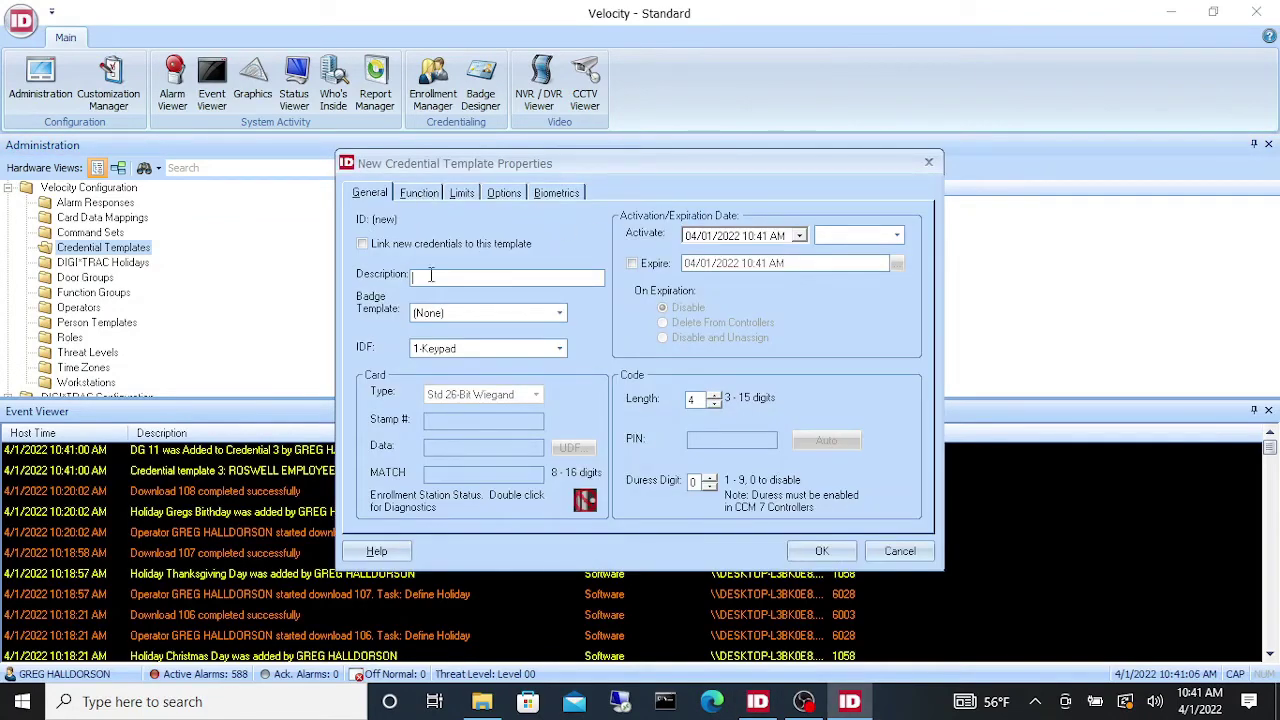
{"action": "type", "text": "ROSWELL MANAGER"}
Give ROSWELL MANAGER the Roswell Template badge template and the 2-Card IDF
{"action": "left_click", "coordinate": [508, 314]}
{"action": "left_click", "coordinate": [488, 368]}
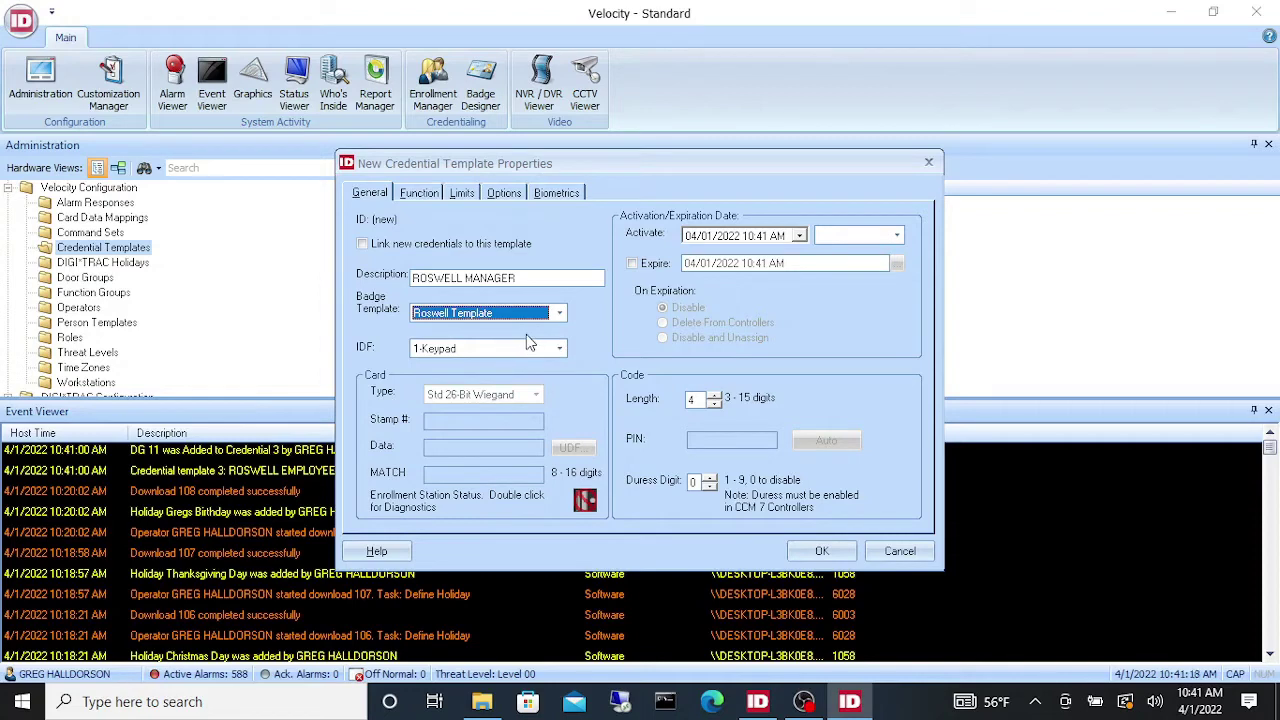
{"action": "left_click", "coordinate": [540, 350]}
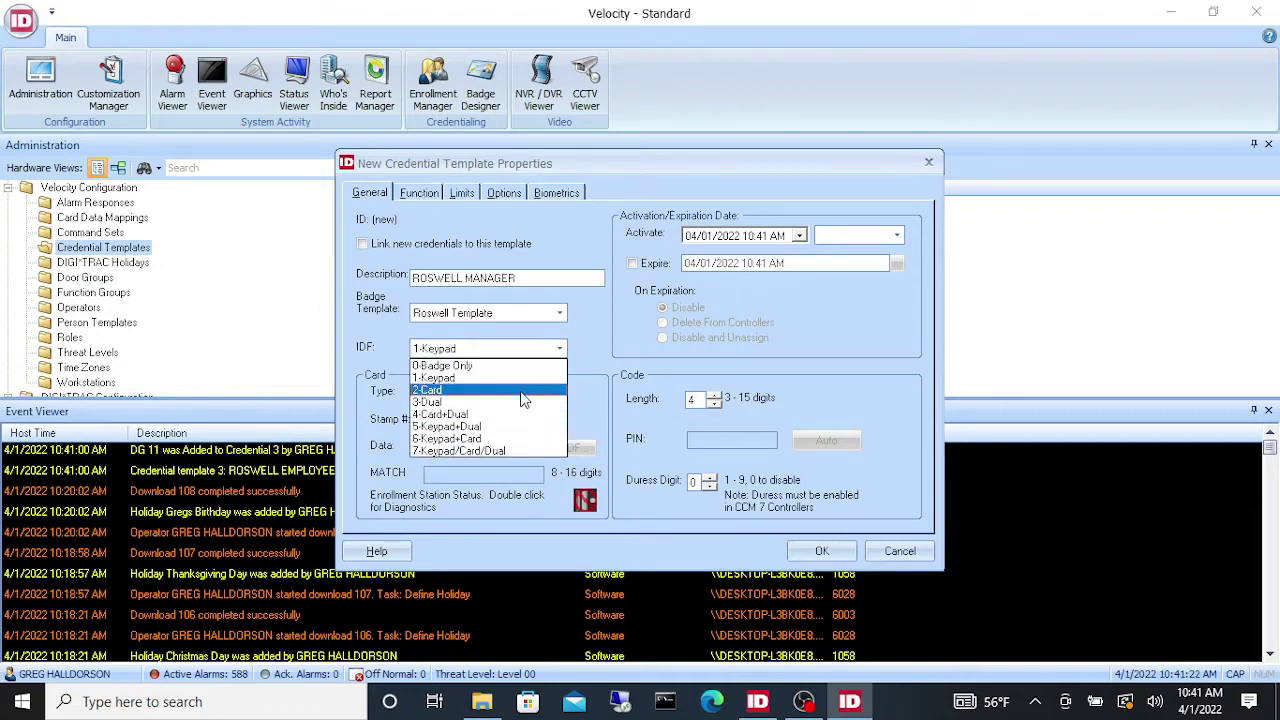
{"action": "left_click", "coordinate": [521, 390]}
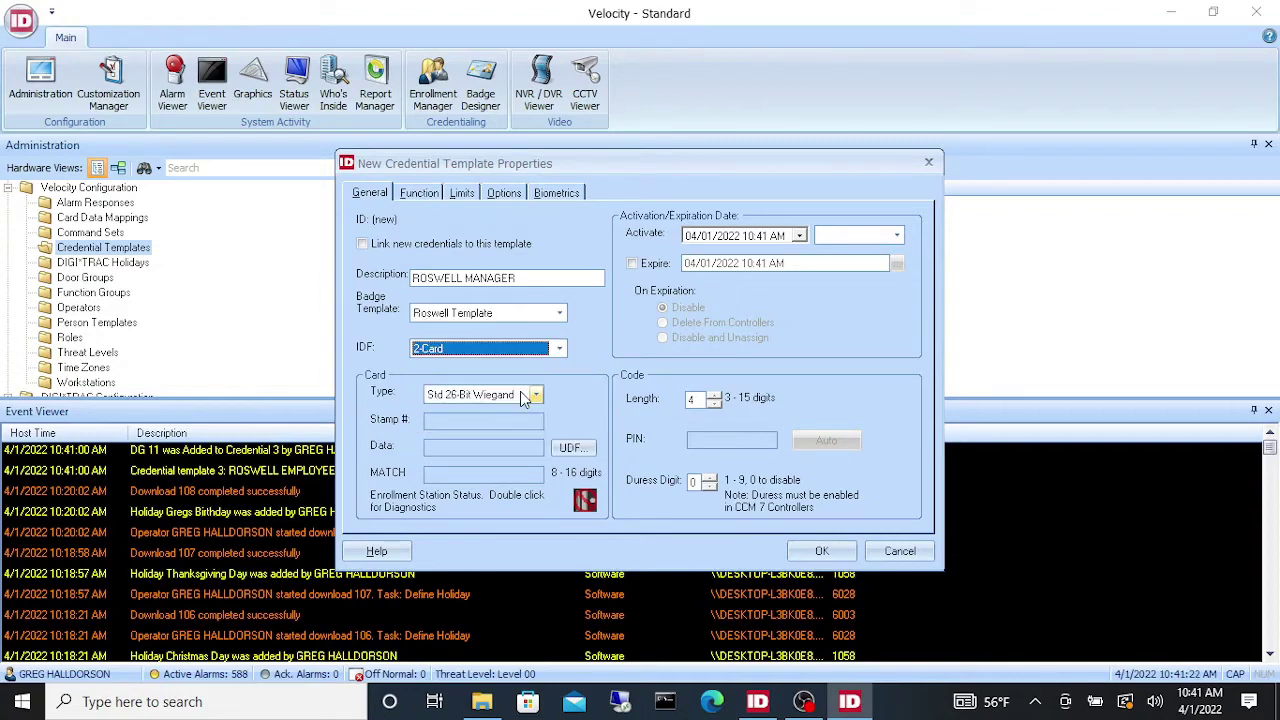
Add Momentary access for the Employee Manager door group and save ROSWELL MANAGER
{"action": "left_click", "coordinate": [419, 194]}
{"action": "left_click", "coordinate": [862, 270]}
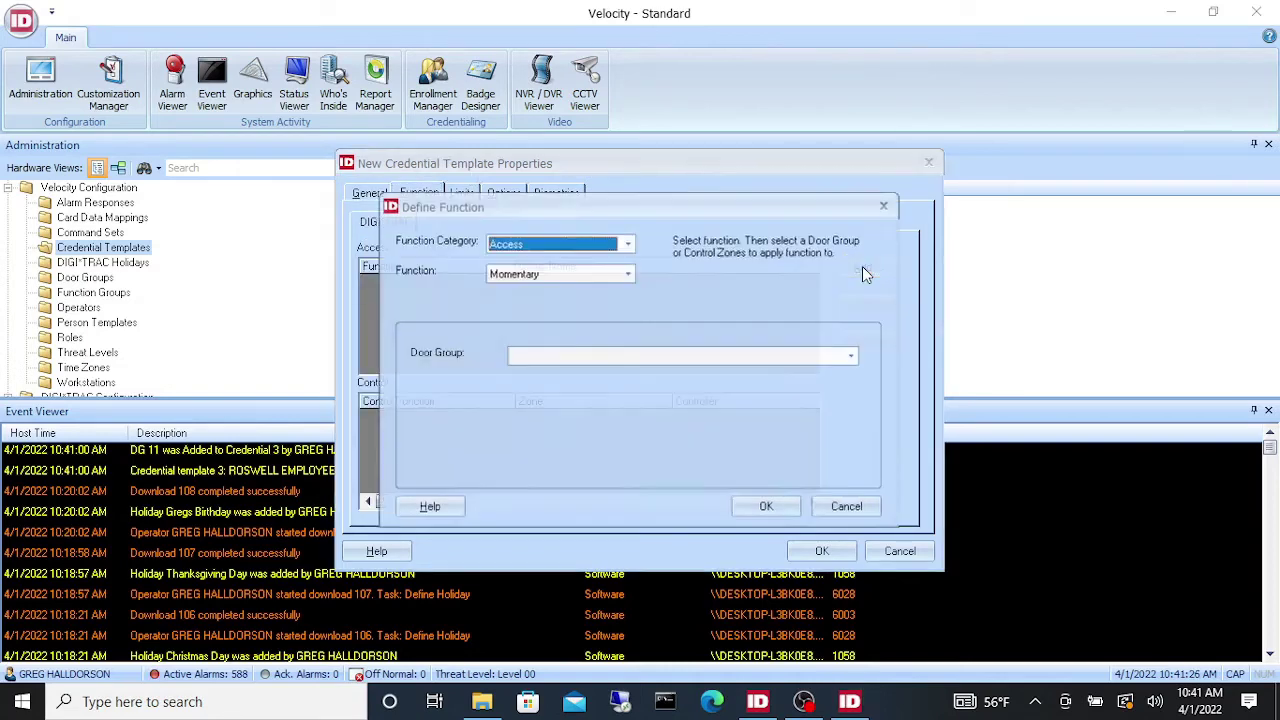
{"action": "left_click", "coordinate": [750, 354]}
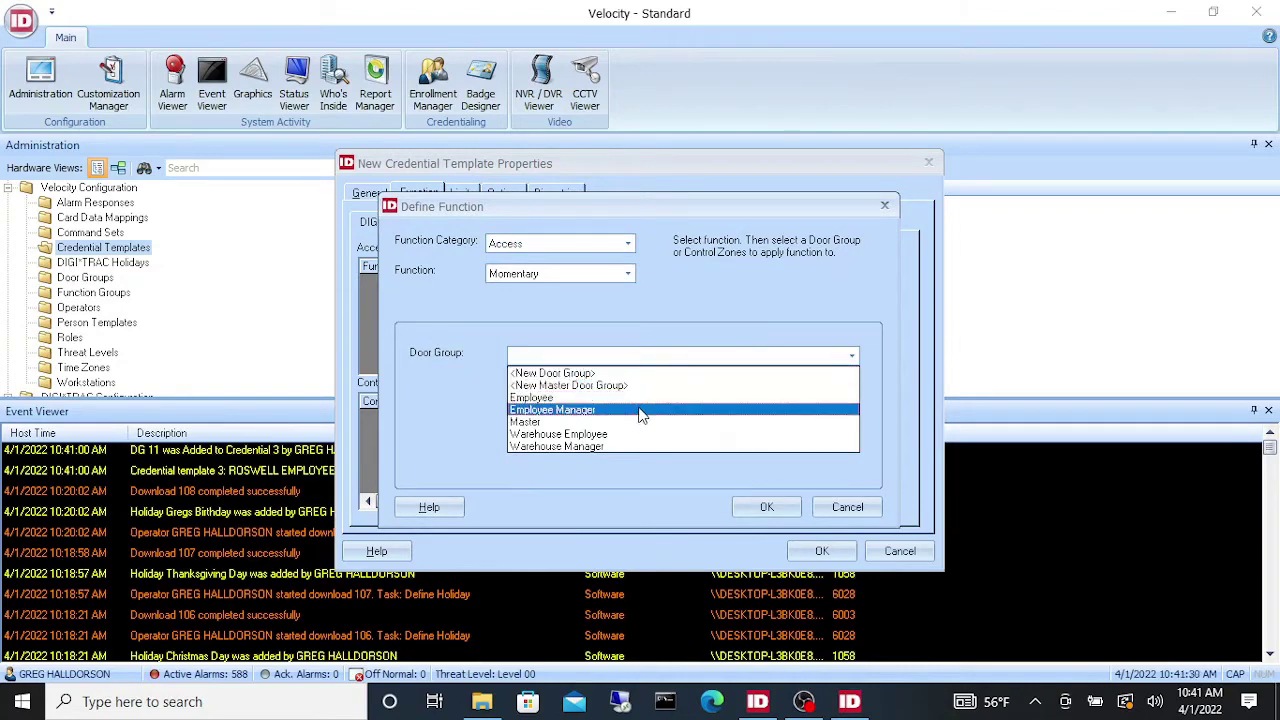
{"action": "left_click", "coordinate": [641, 410]}
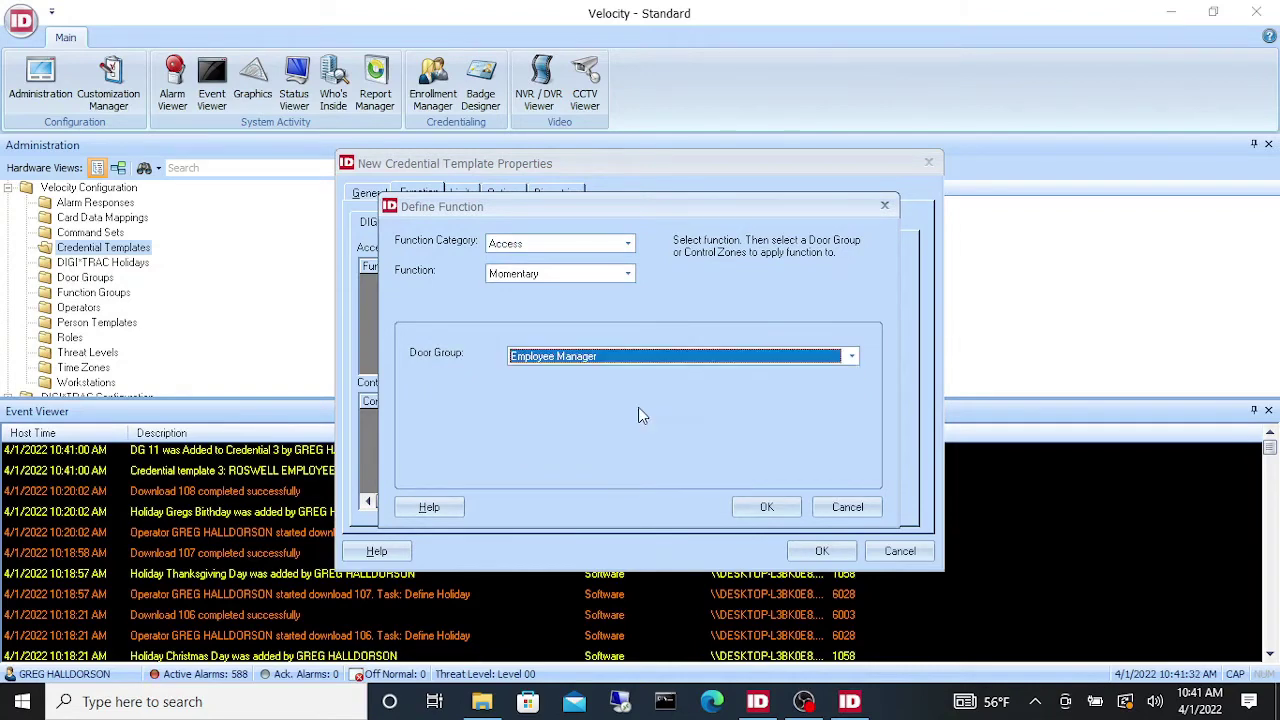
{"action": "left_click", "coordinate": [769, 507]}
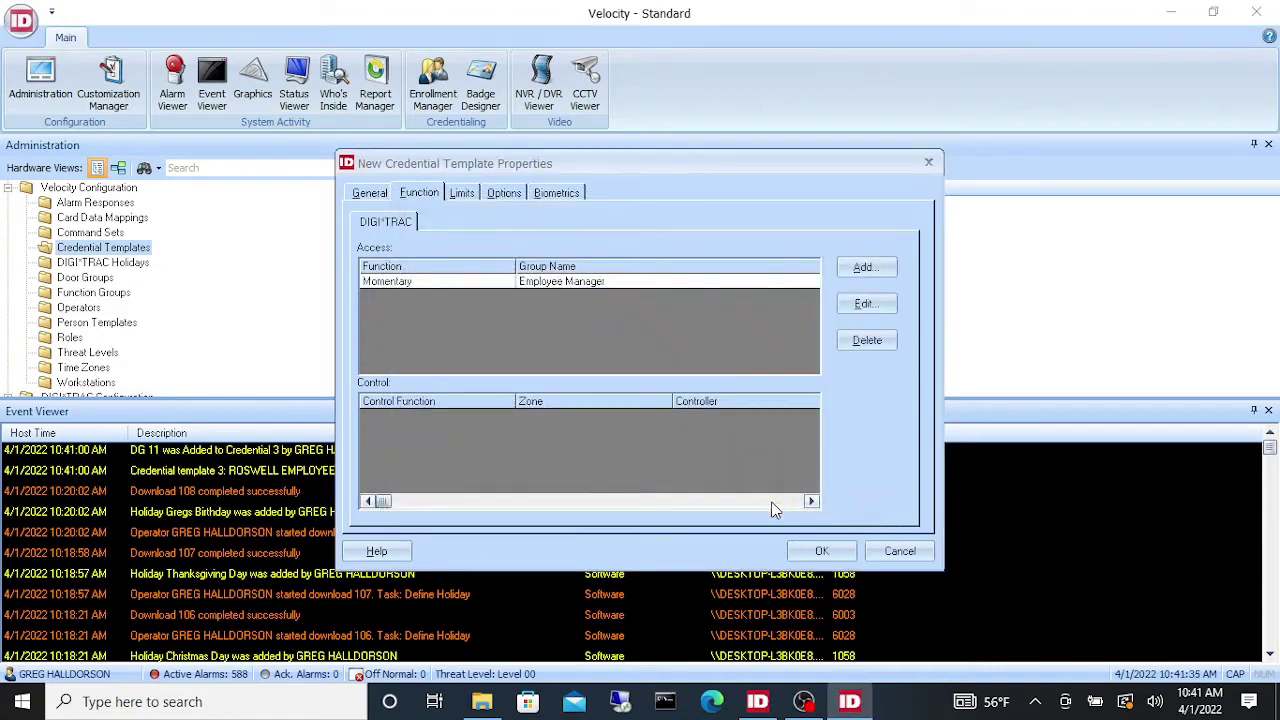
{"action": "left_click", "coordinate": [372, 193]}
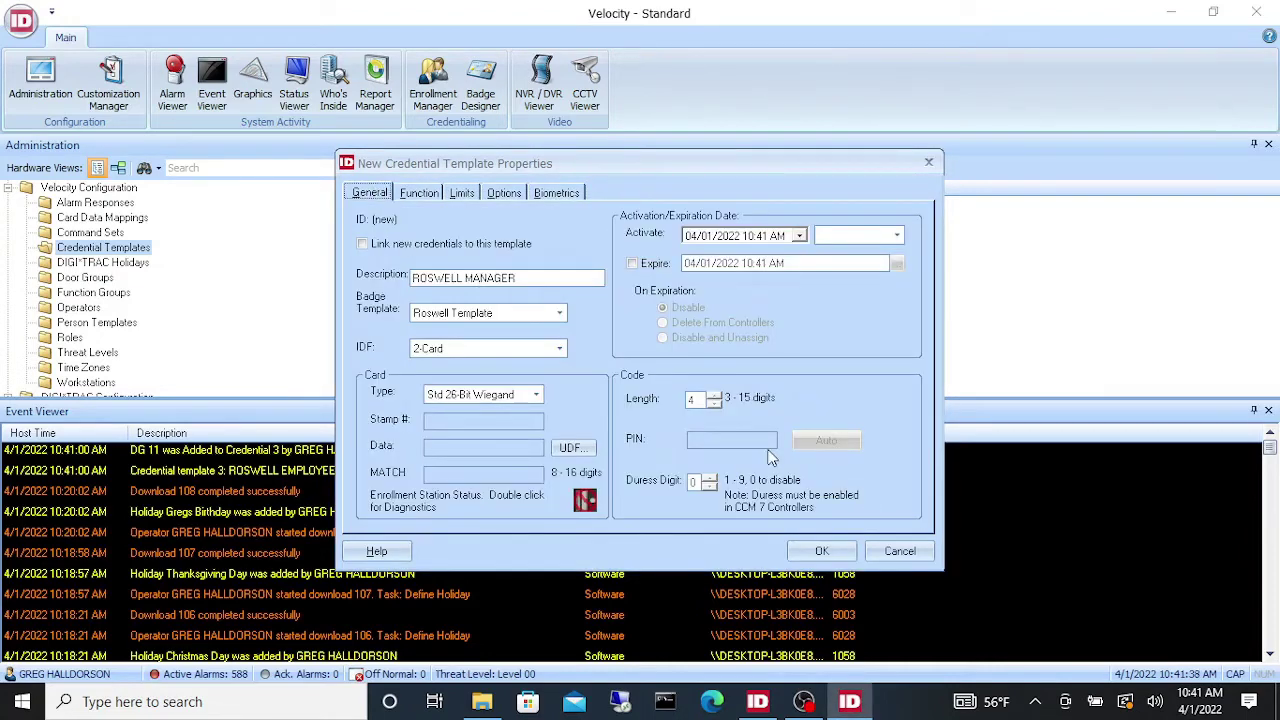
{"action": "left_click", "coordinate": [800, 556]}
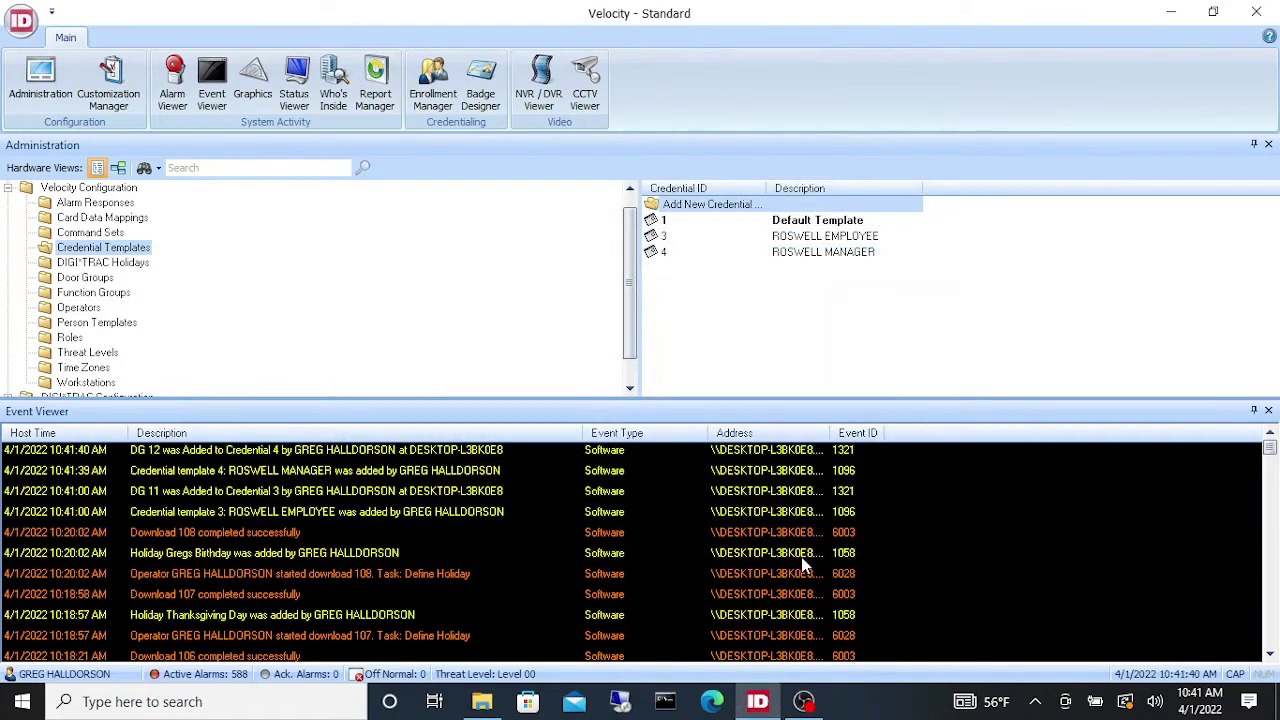
Start a new credential template with the description WAREHOUSE EMPLOYEE
{"action": "left_click", "coordinate": [676, 204]}
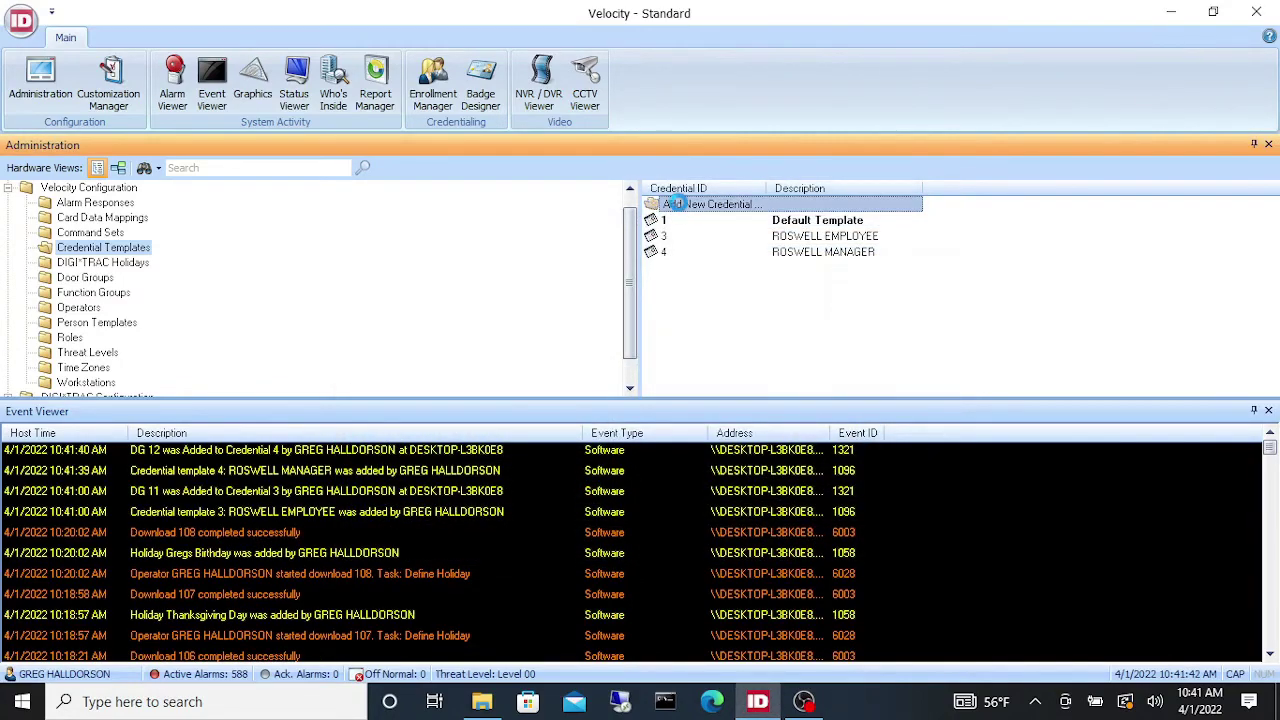
{"action": "double_click", "coordinate": [676, 204]}
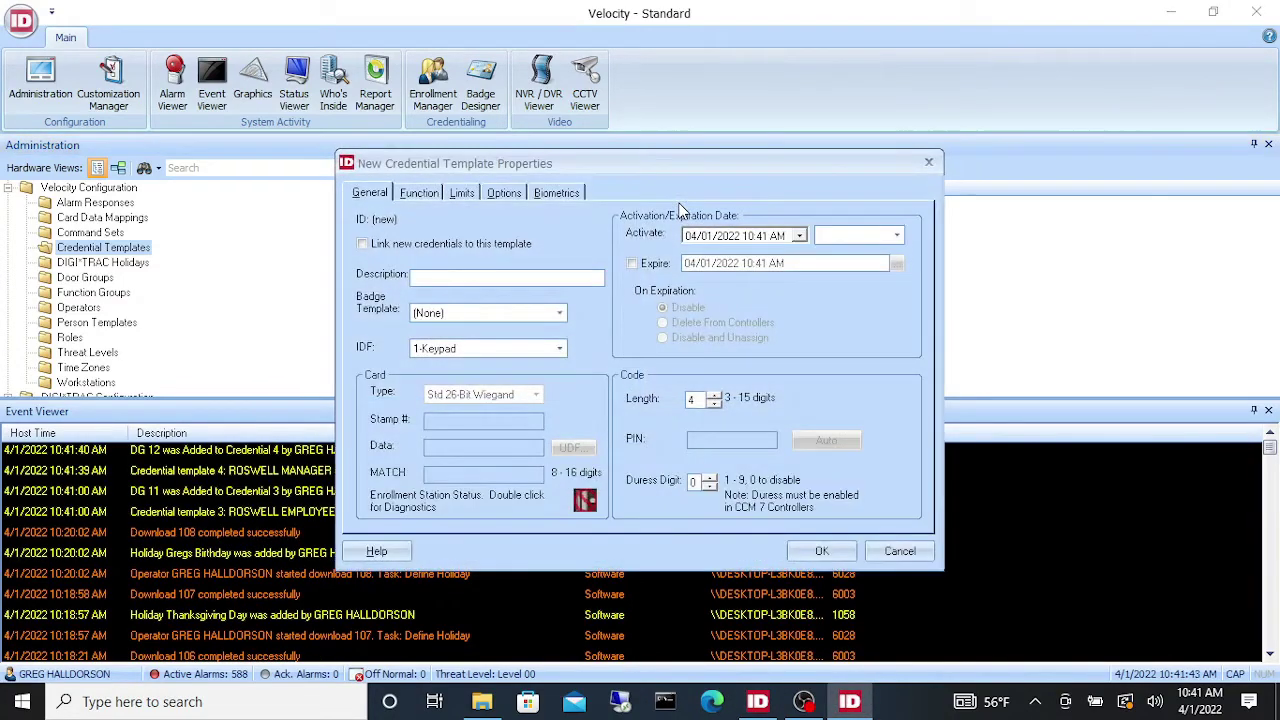
{"action": "left_click", "coordinate": [446, 276]}
{"action": "type", "text": "WAREHOUSE EMPLOYEE"}
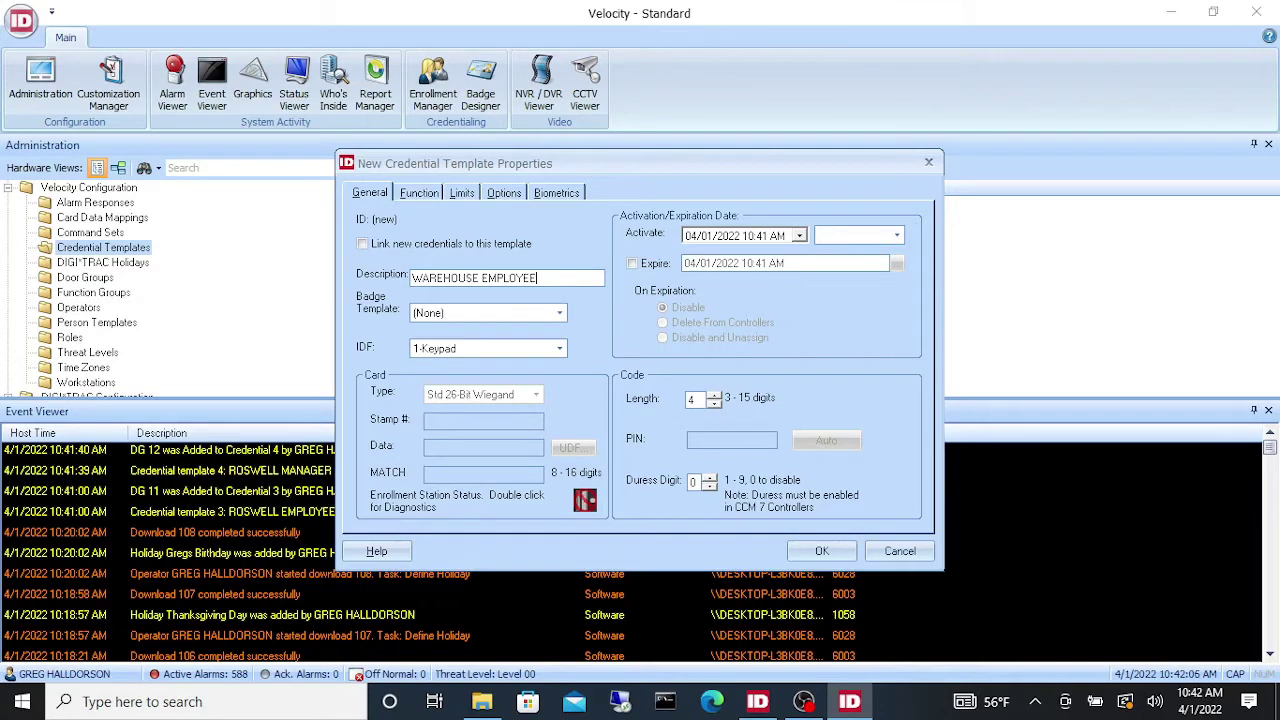
Set the badge template to WAREHOUSE and the card IDF to 2-Card
{"action": "left_click", "coordinate": [475, 313]}
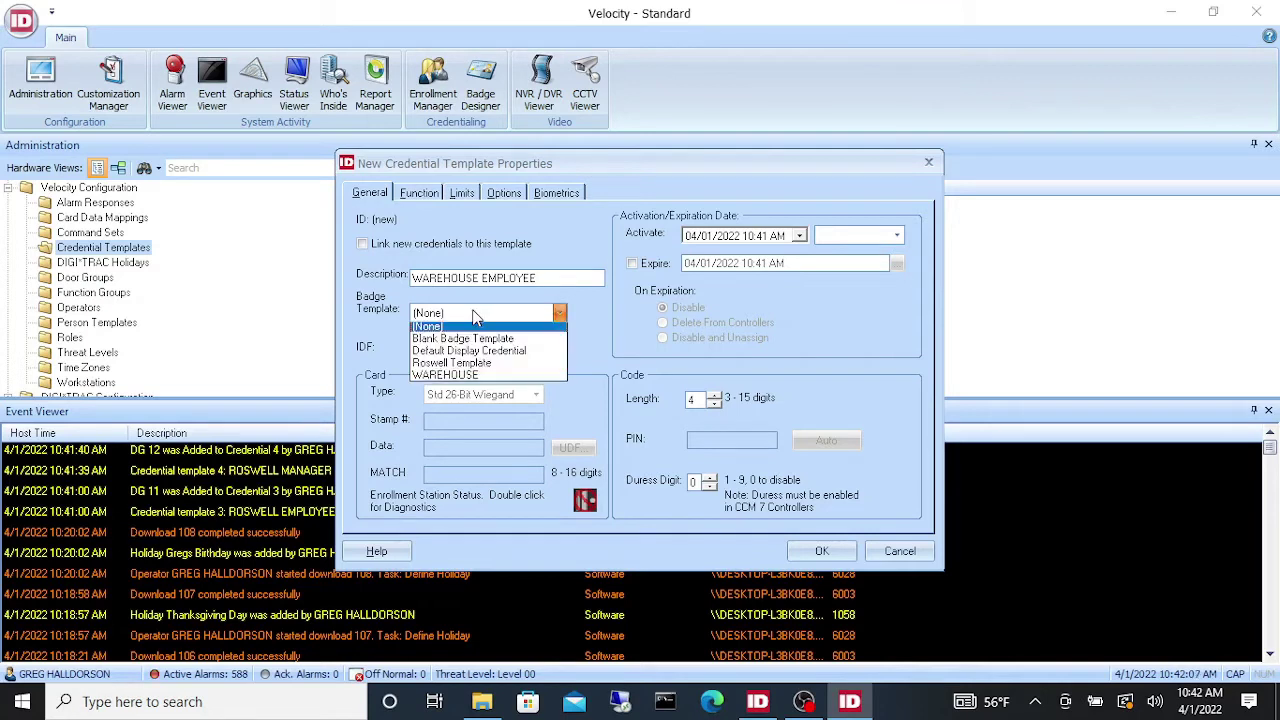
{"action": "left_click", "coordinate": [448, 375]}
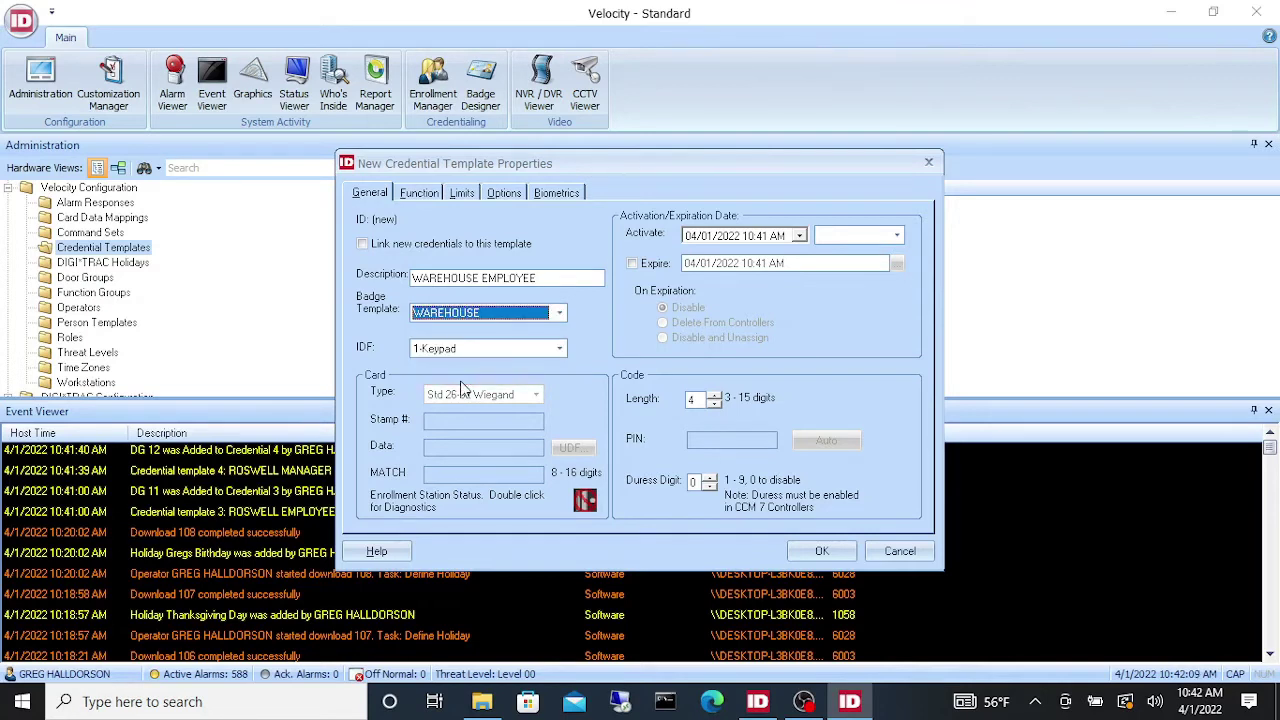
{"action": "left_click", "coordinate": [511, 350]}
{"action": "left_click", "coordinate": [477, 395]}
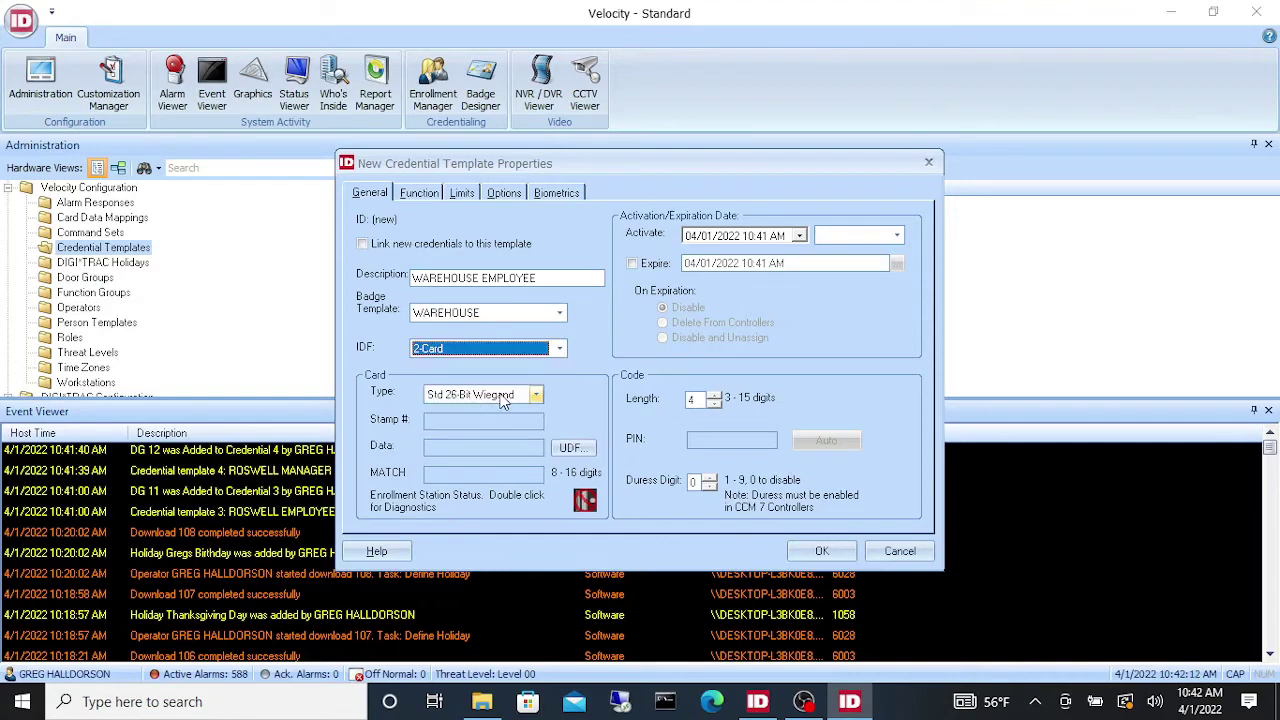
{"action": "left_click", "coordinate": [420, 195]}
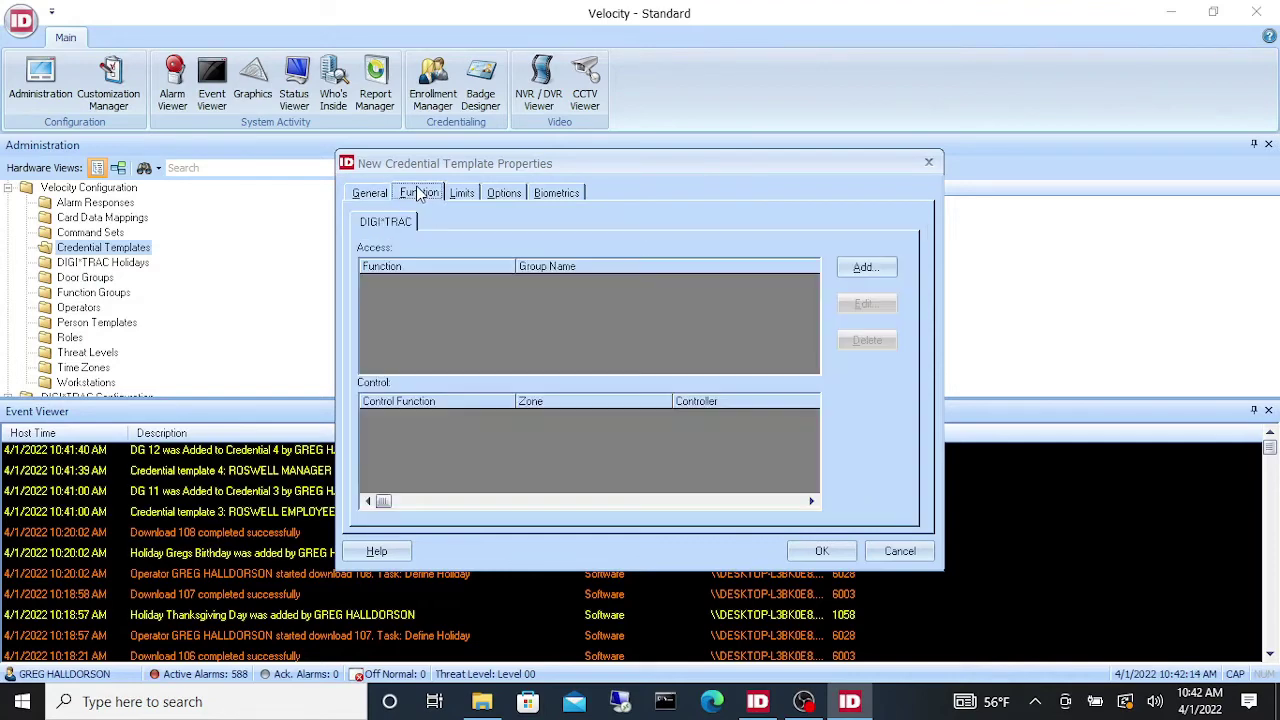
Add Momentary access for the Warehouse Employee door group and save WAREHOUSE EMPLOYEE
{"action": "left_click", "coordinate": [862, 268]}
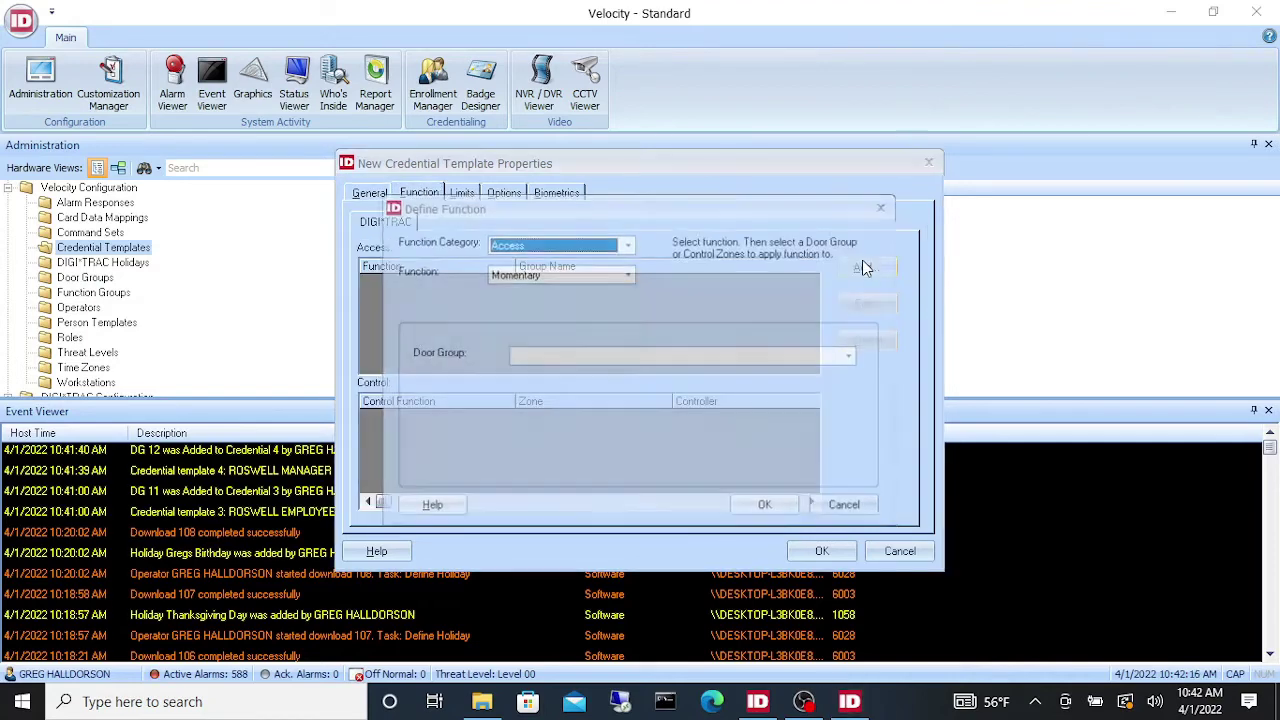
{"action": "left_click", "coordinate": [683, 357]}
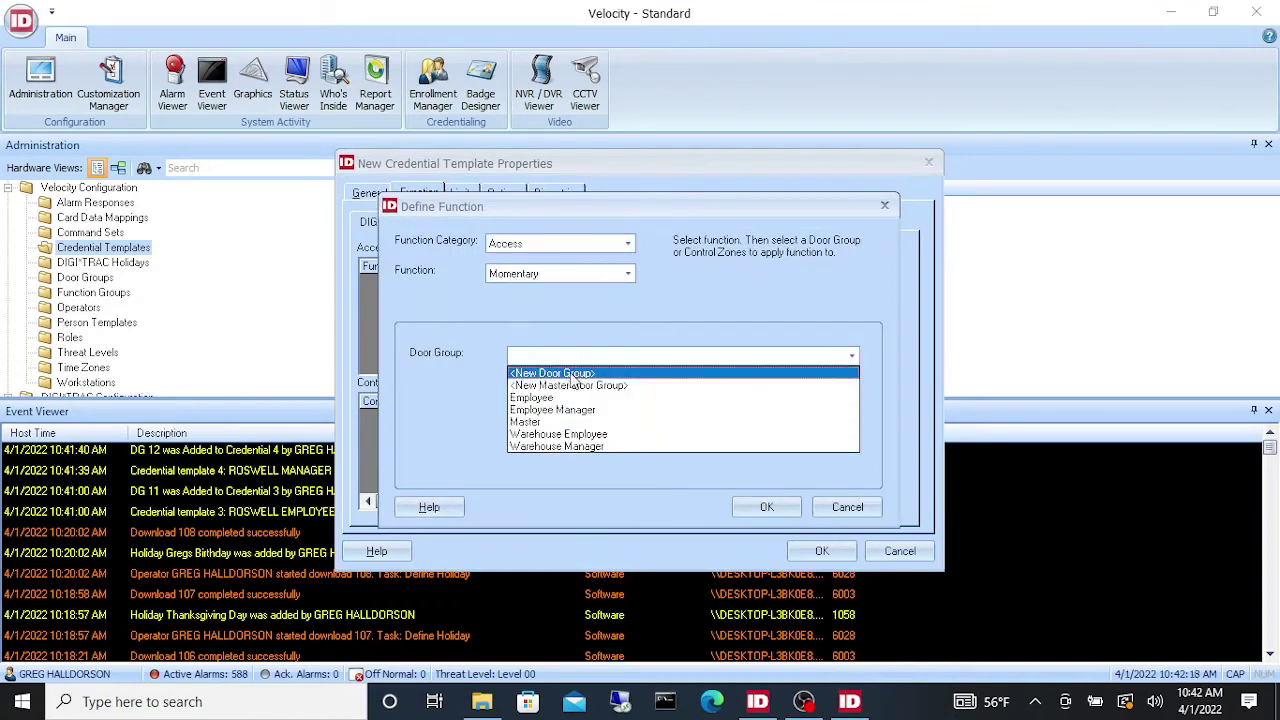
{"action": "left_click", "coordinate": [566, 434]}
{"action": "left_click", "coordinate": [766, 506]}
{"action": "left_click", "coordinate": [821, 552]}
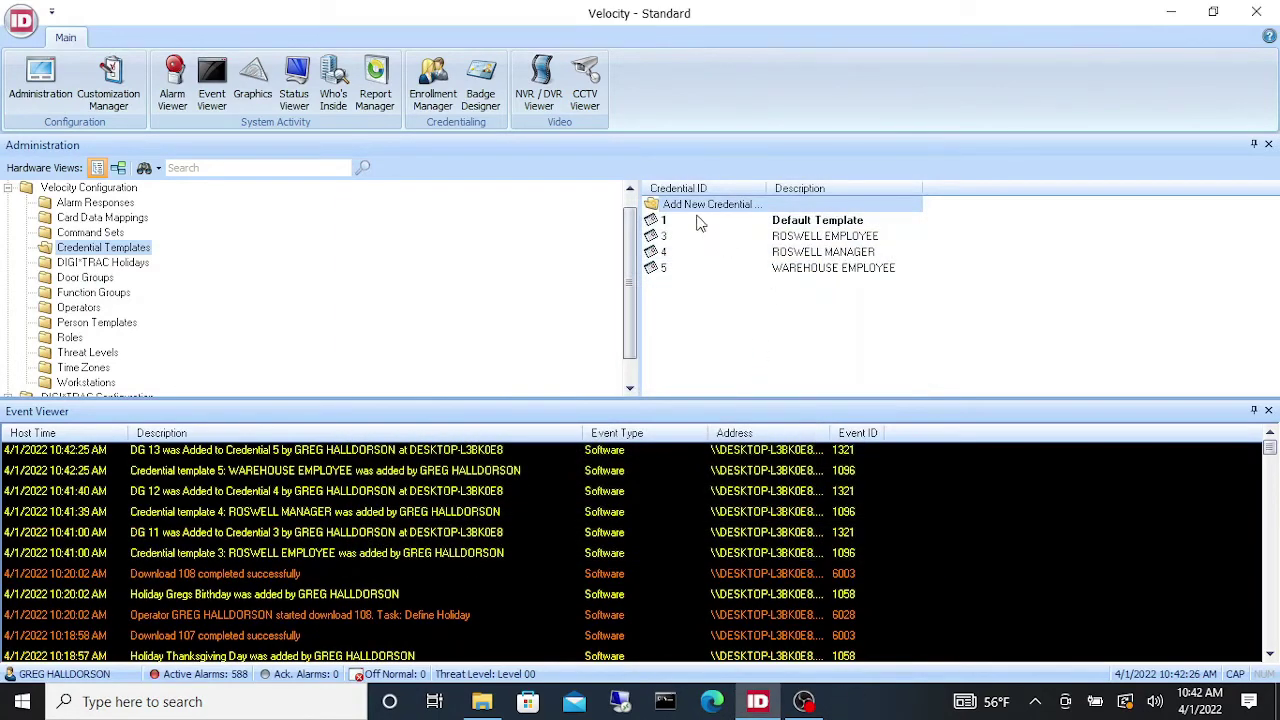
Create a template described WAREHOUSE MANAGER with the WAREHOUSE badge template and 2-Card IDF
{"action": "double_click", "coordinate": [688, 205]}
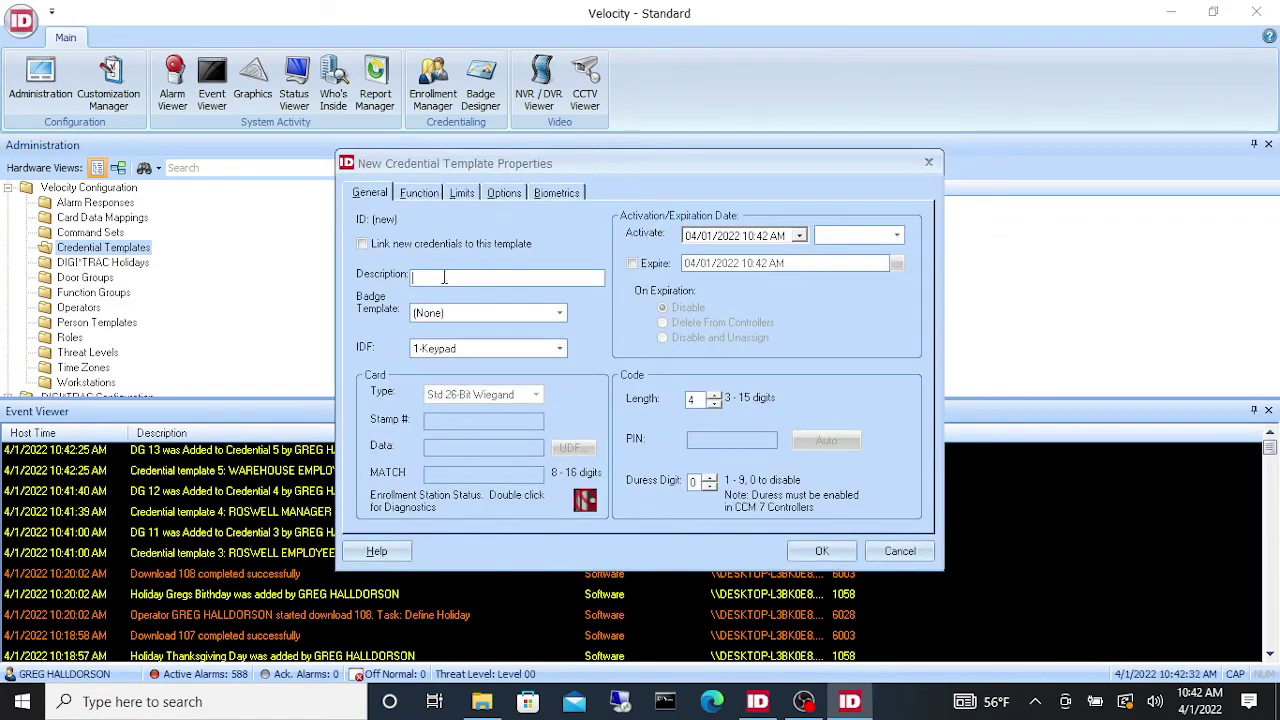
{"action": "type", "text": "REHOUSE MANAGER"}
{"action": "left_click", "coordinate": [486, 313]}
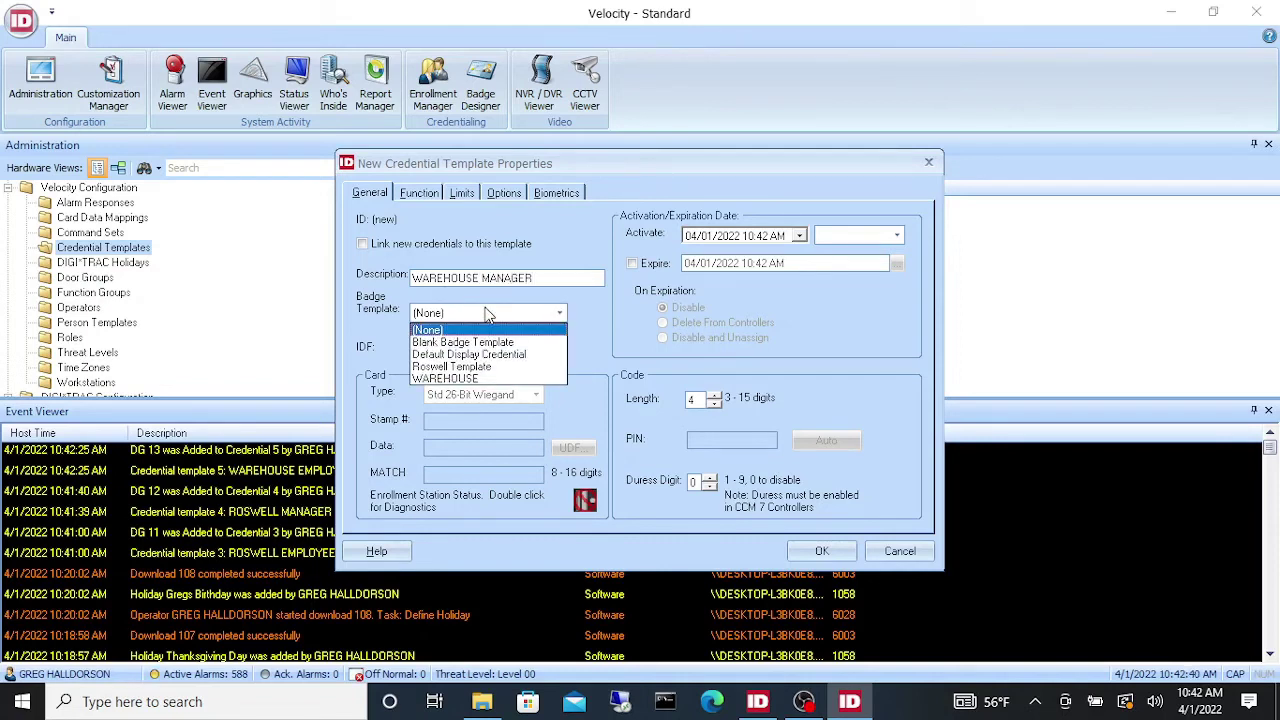
{"action": "left_click", "coordinate": [476, 380]}
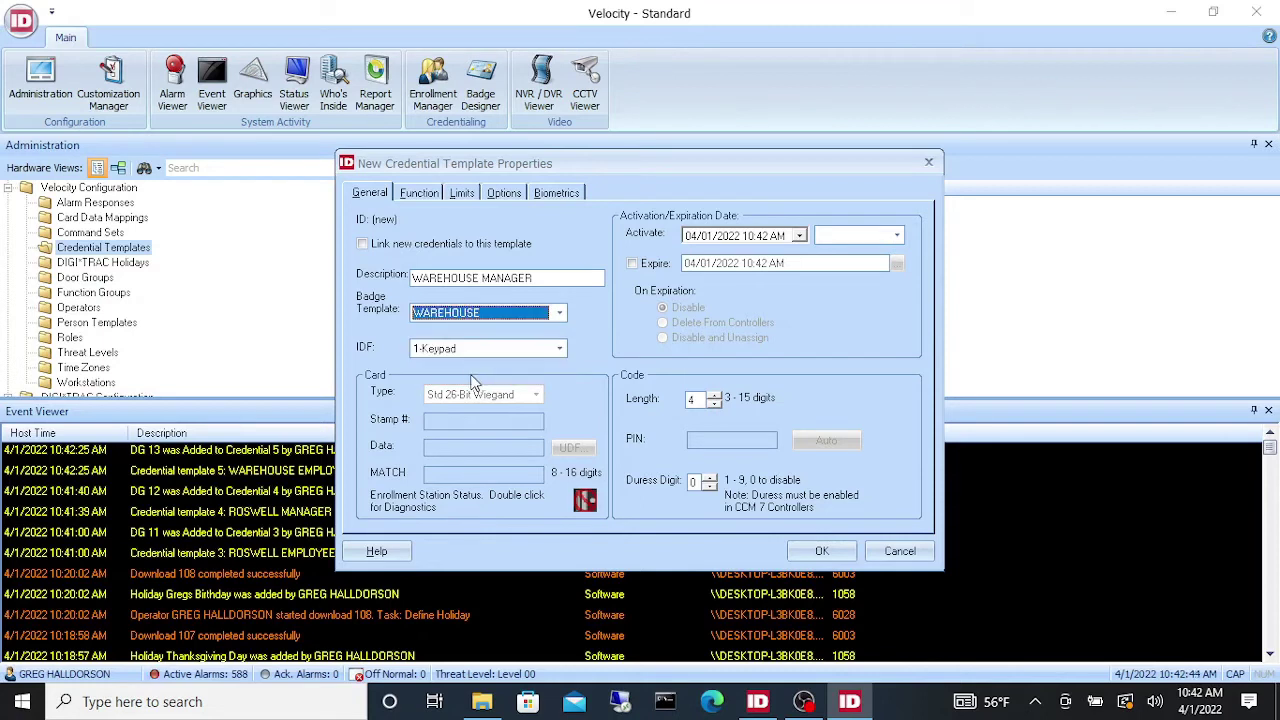
{"action": "left_click", "coordinate": [533, 352]}
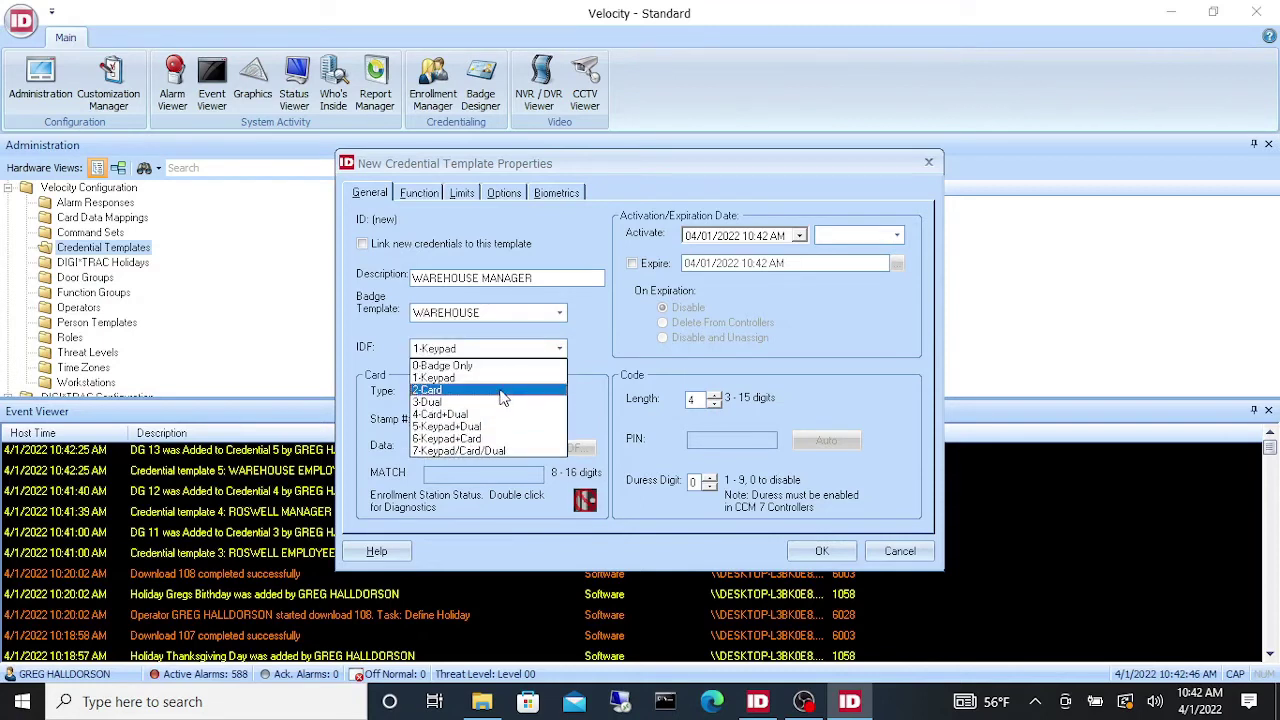
{"action": "left_click", "coordinate": [504, 390]}
{"action": "left_click", "coordinate": [418, 193]}
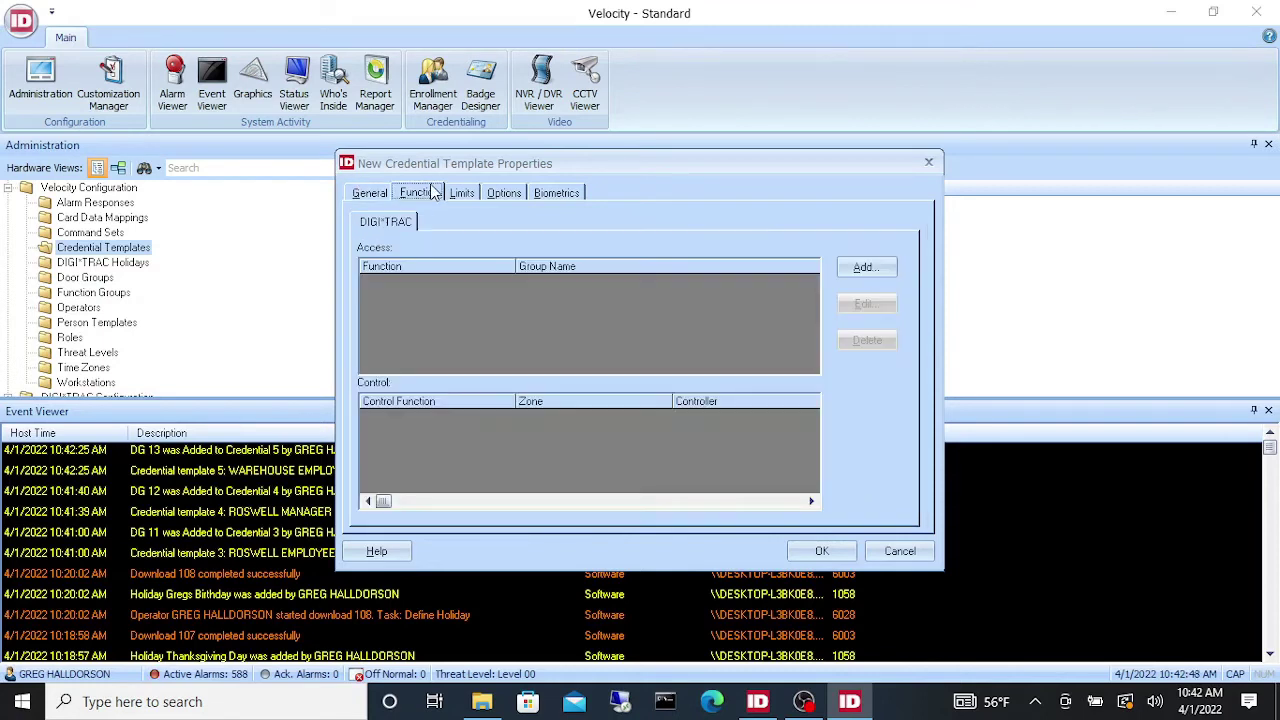
Add Momentary access for the Warehouse Manager door group and save WAREHOUSE MANAGER
{"action": "left_click", "coordinate": [865, 267]}
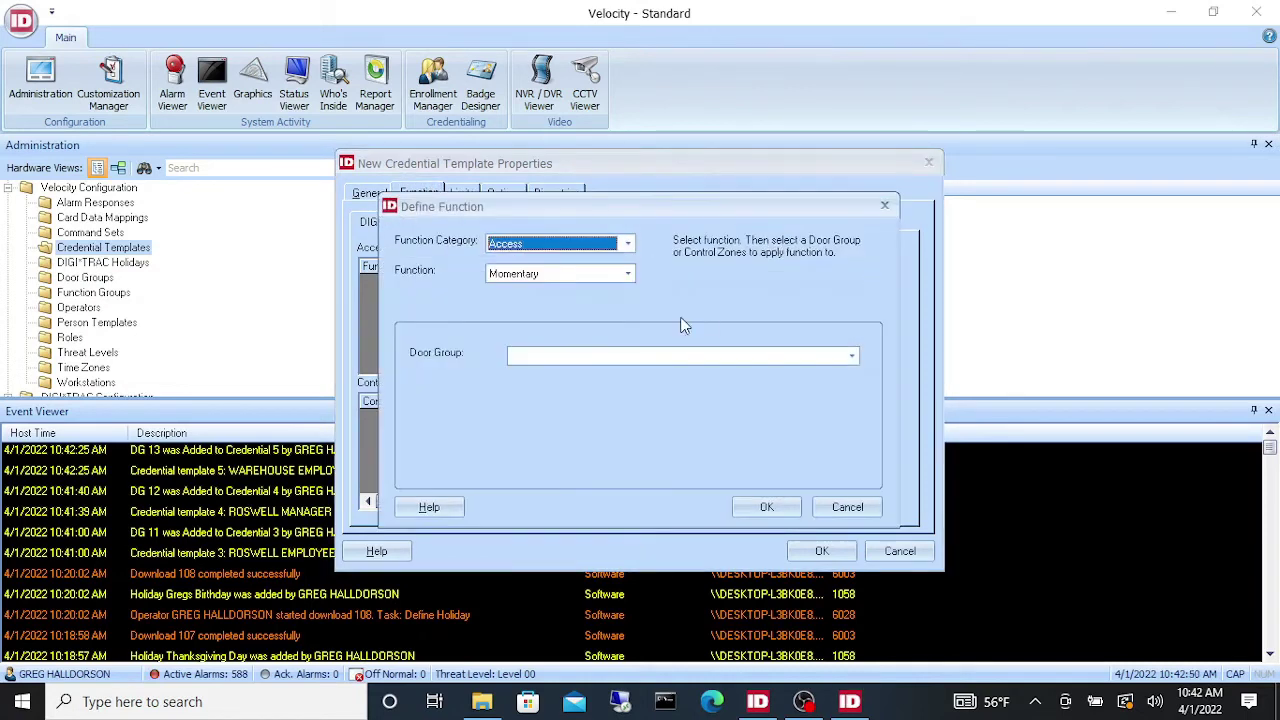
{"action": "left_click", "coordinate": [736, 361]}
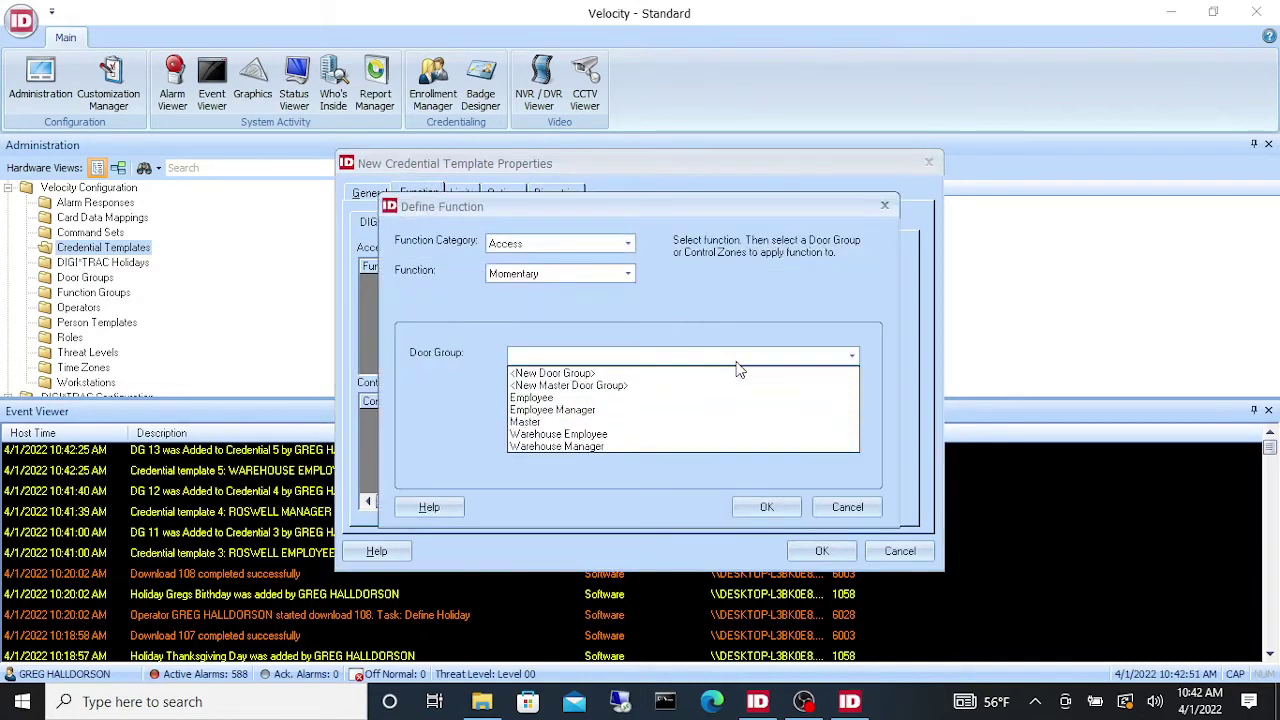
{"action": "left_click", "coordinate": [599, 446]}
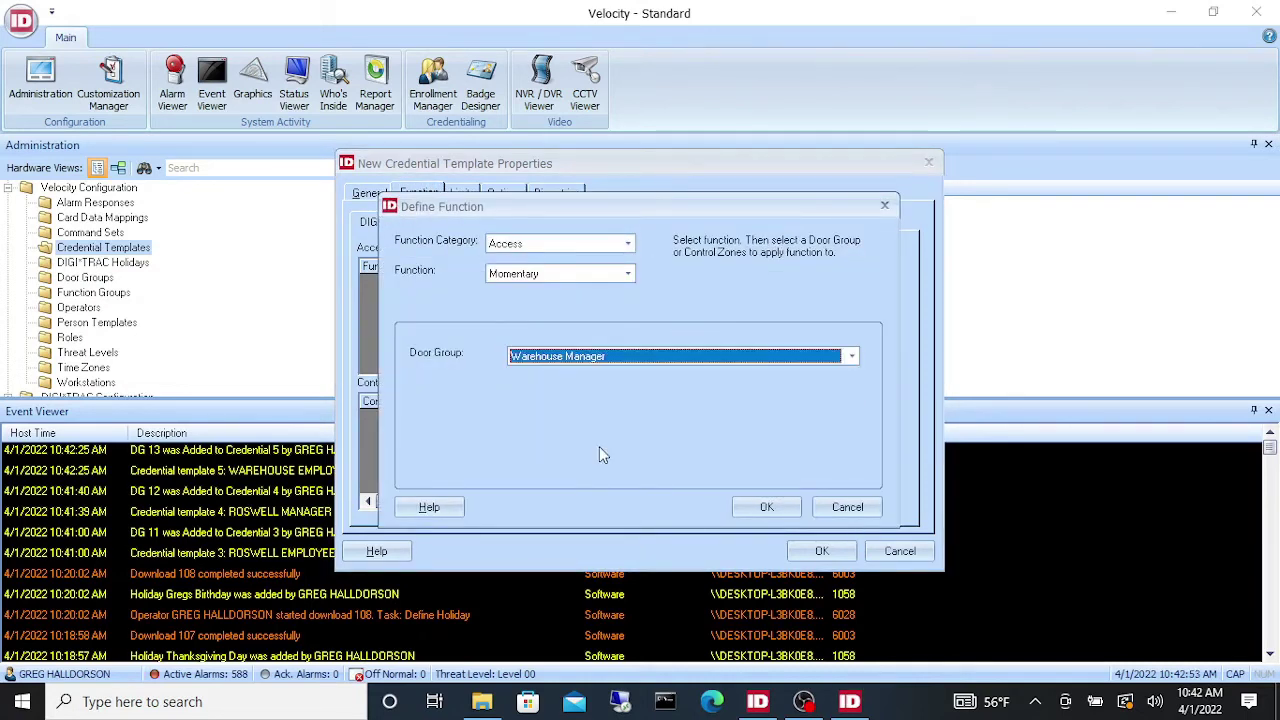
{"action": "left_click", "coordinate": [762, 508]}
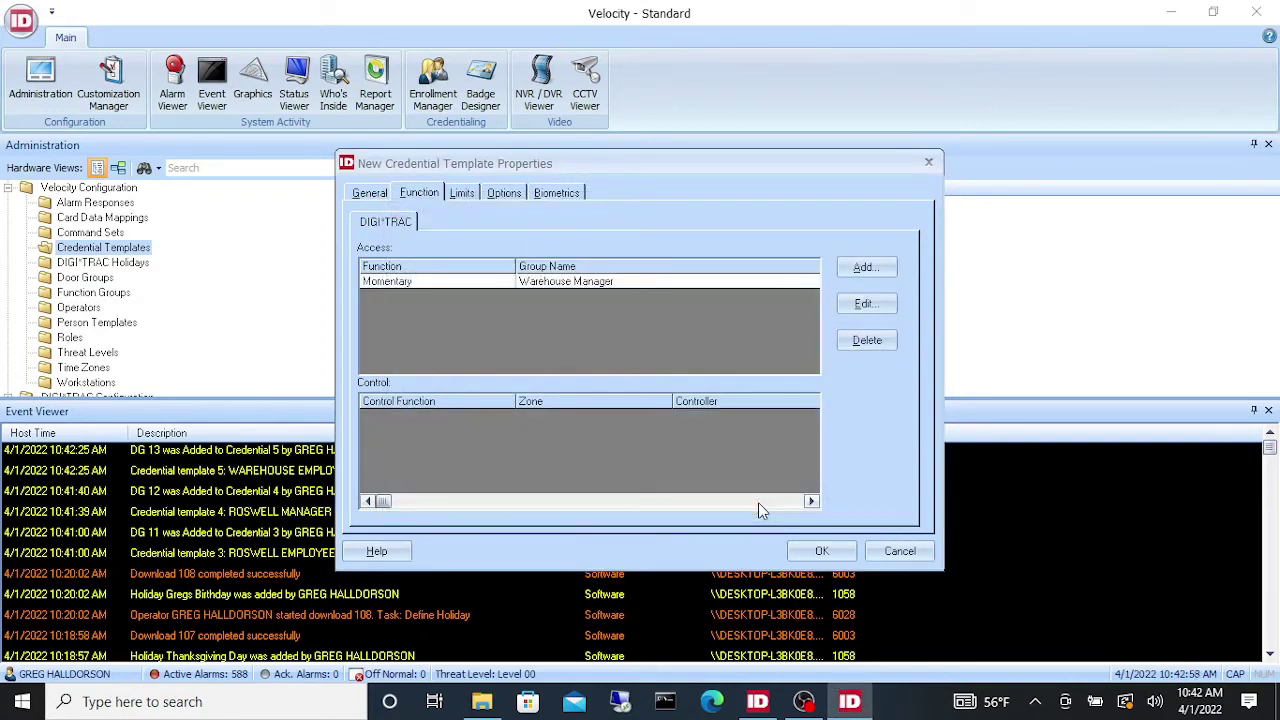
{"action": "left_click", "coordinate": [821, 553]}
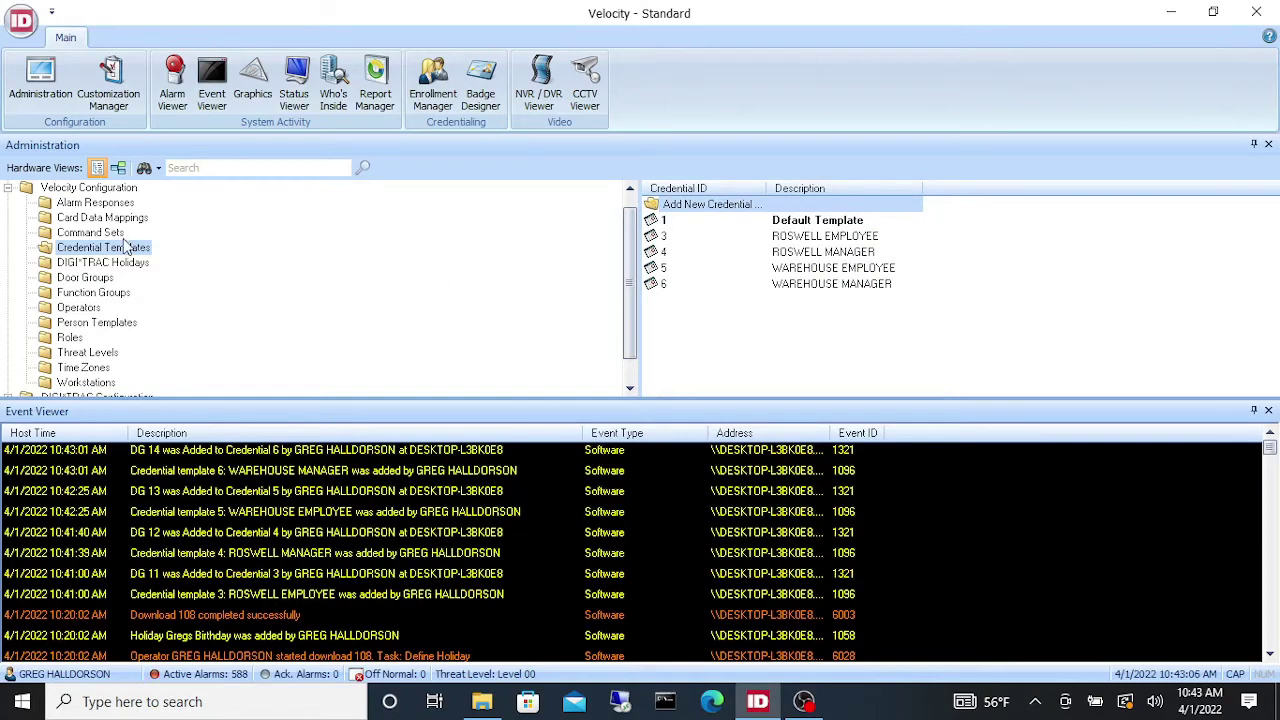
Start a new credential template with the description ROSWELL MASTER
{"action": "double_click", "coordinate": [718, 205]}
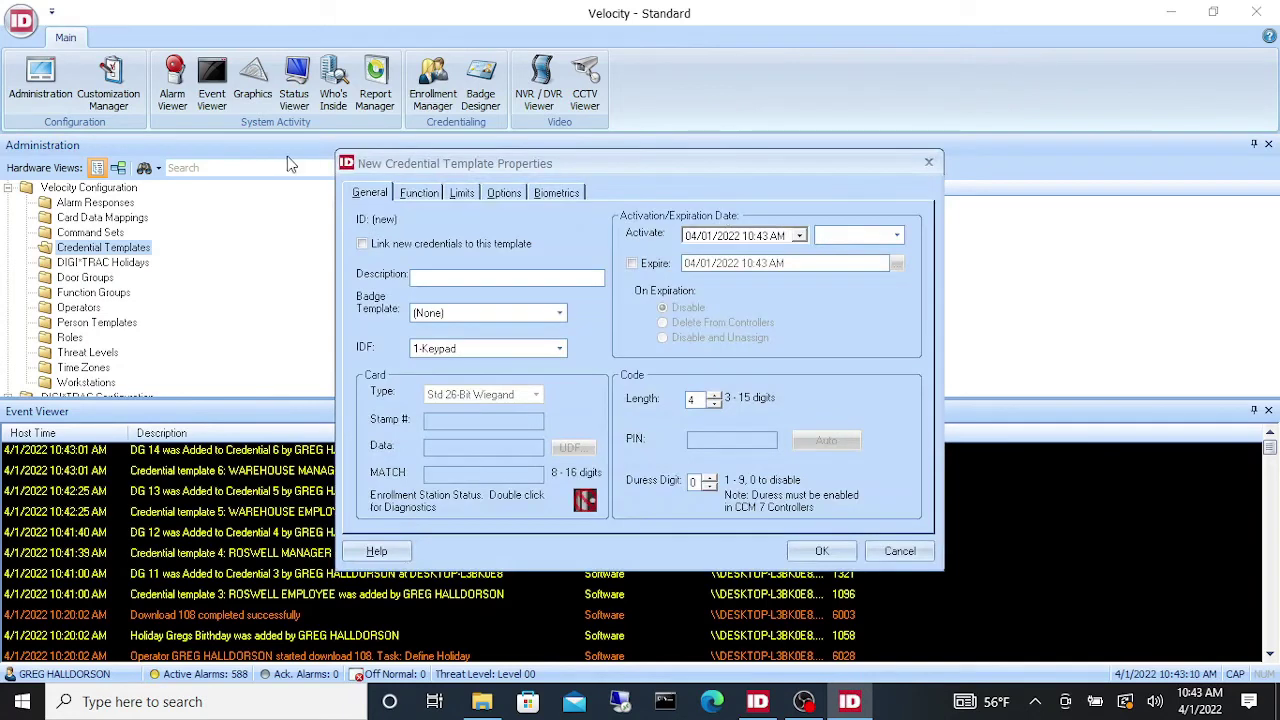
{"action": "left_click", "coordinate": [451, 278]}
{"action": "type", "text": "ROSWELL MASTER"}
Set the badge template to Roswell Template and the card IDF to 2-Card
{"action": "left_click", "coordinate": [492, 318]}
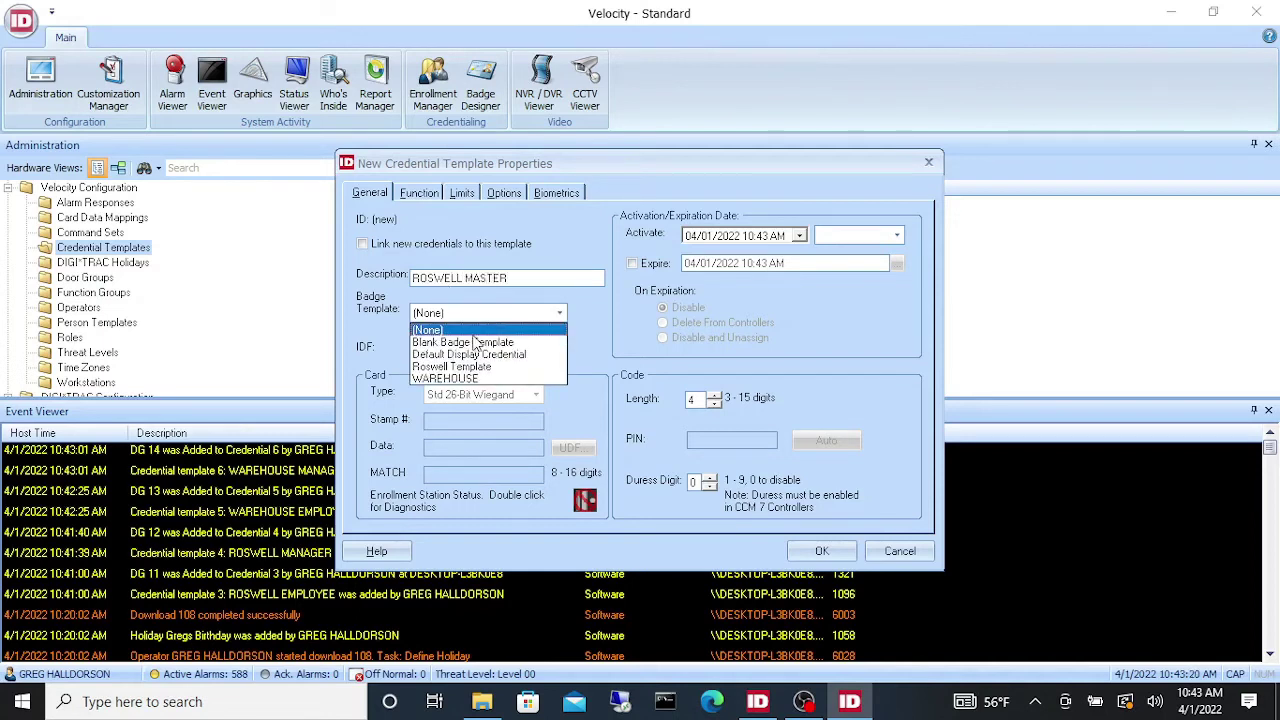
{"action": "left_click", "coordinate": [470, 366]}
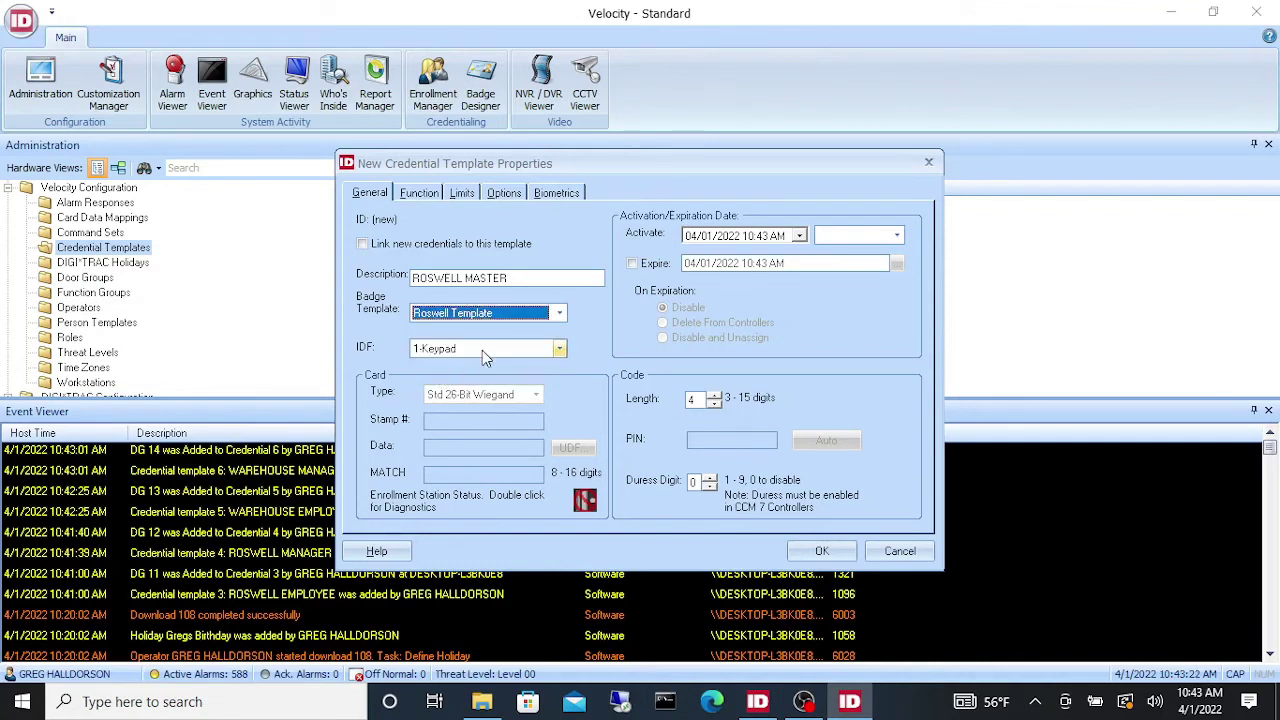
{"action": "left_click", "coordinate": [490, 350]}
{"action": "left_click", "coordinate": [478, 390]}
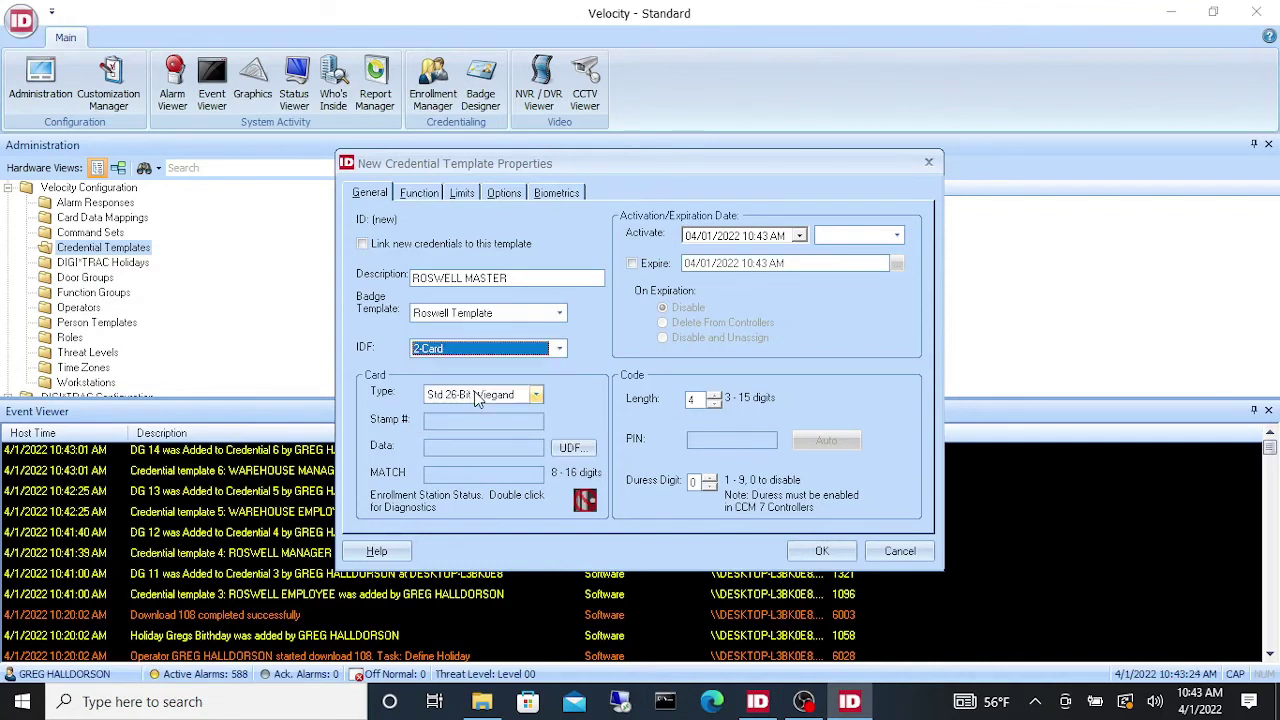
Add a Momentary access function for the Master door group and save ROSWELL MASTER as credential template 7
{"action": "left_click", "coordinate": [418, 193]}
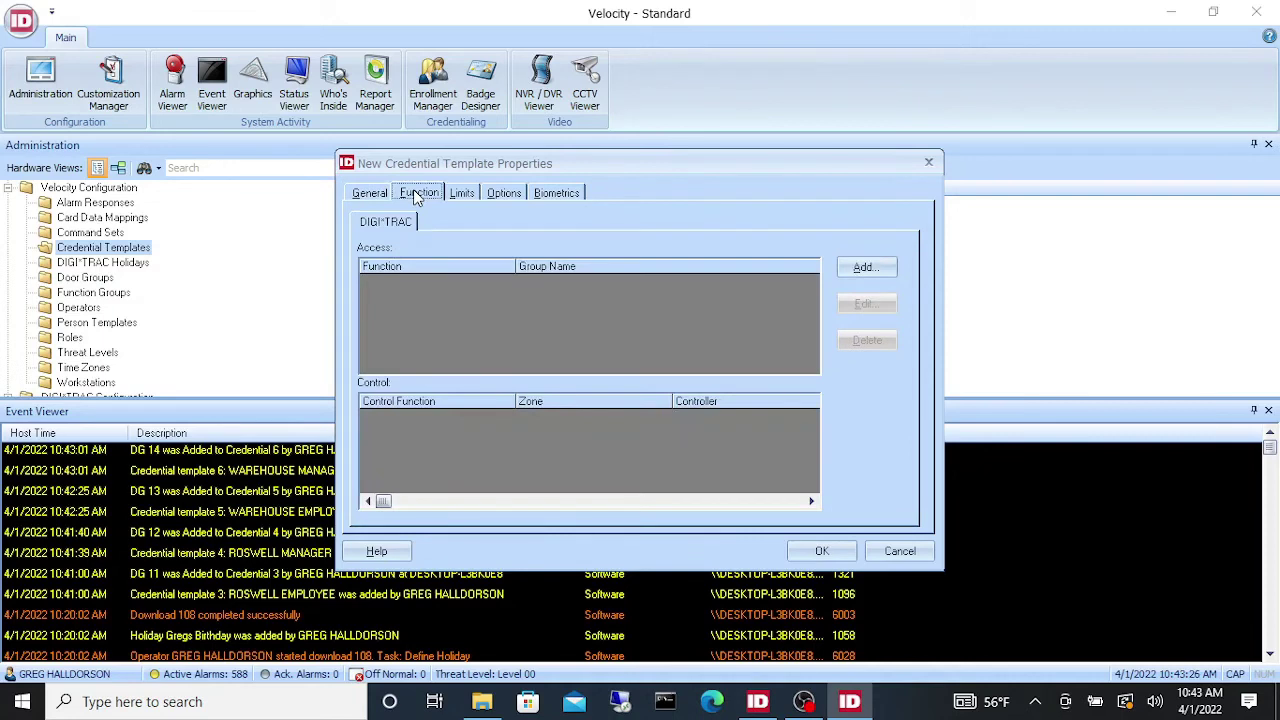
{"action": "left_click", "coordinate": [878, 268]}
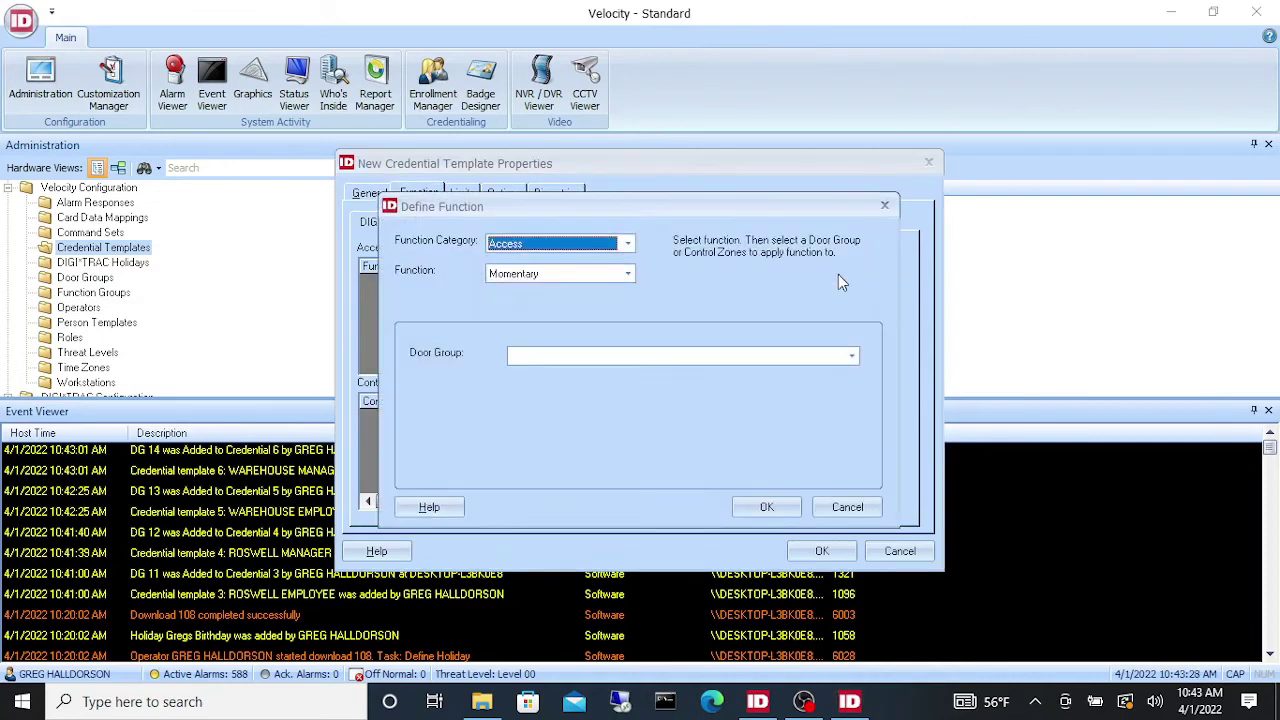
{"action": "left_click", "coordinate": [680, 358]}
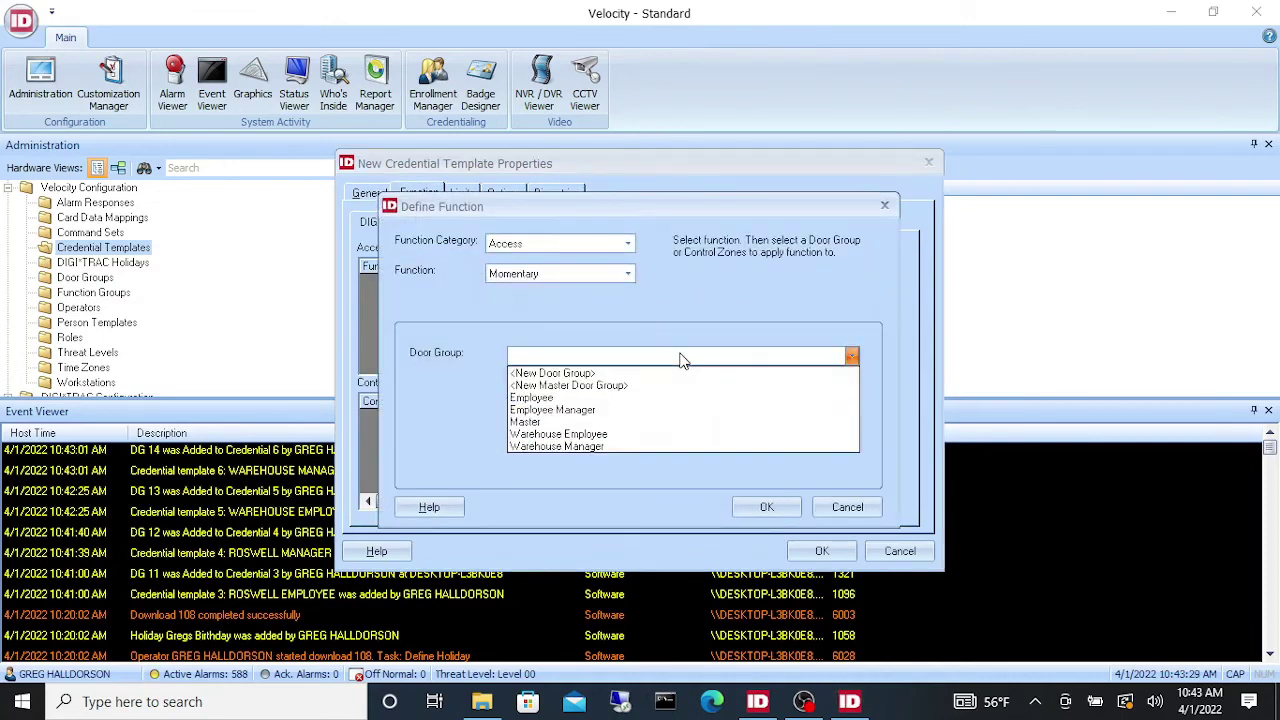
{"action": "left_click", "coordinate": [590, 427]}
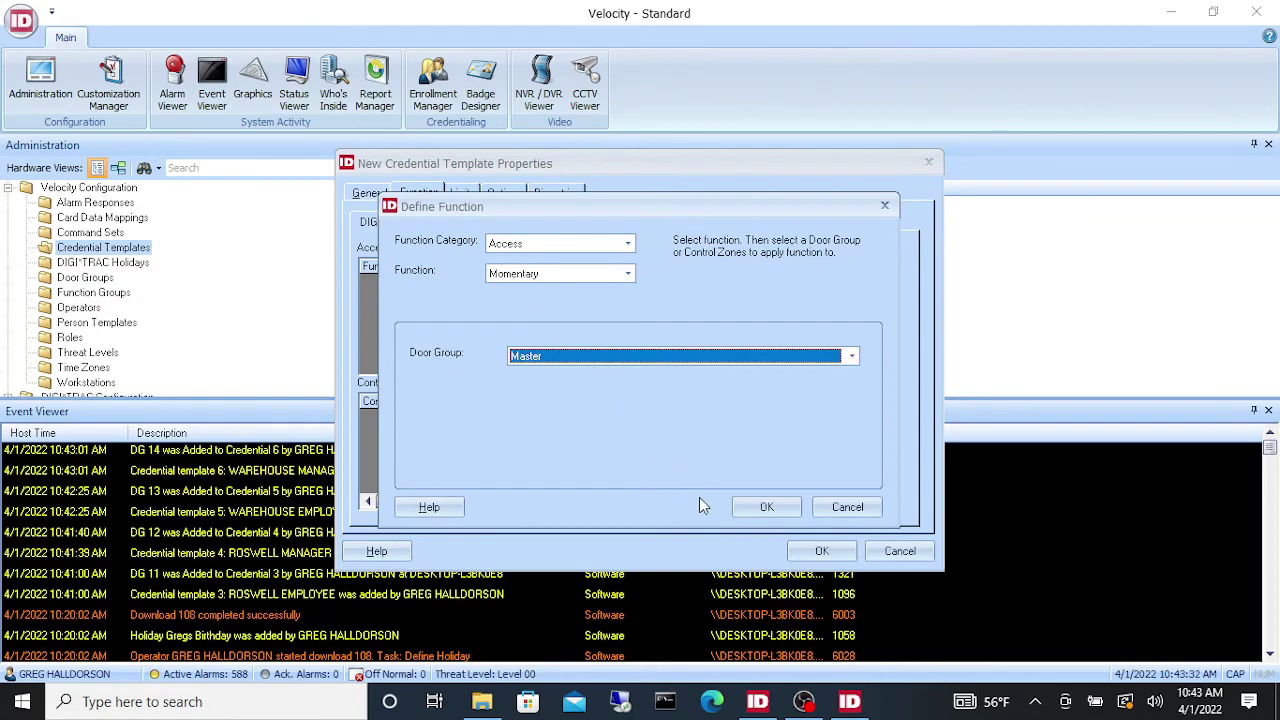
{"action": "left_click", "coordinate": [765, 508]}
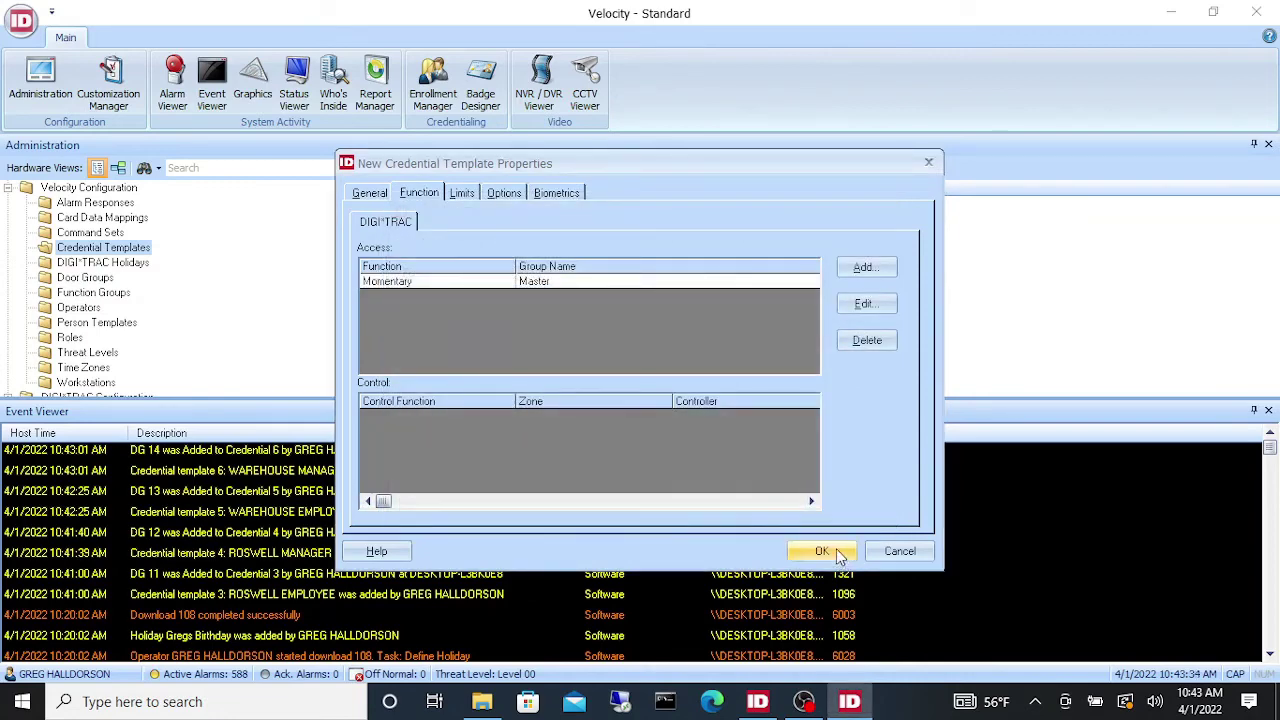
{"action": "left_click", "coordinate": [817, 550]}
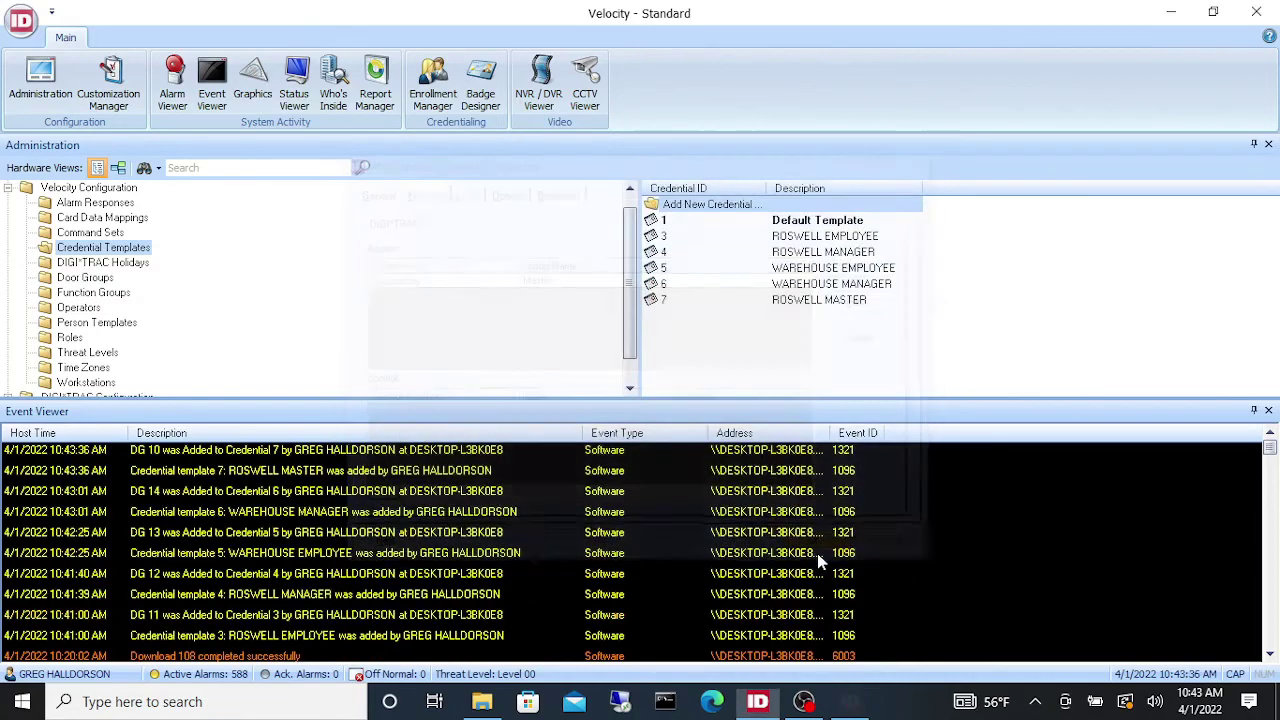